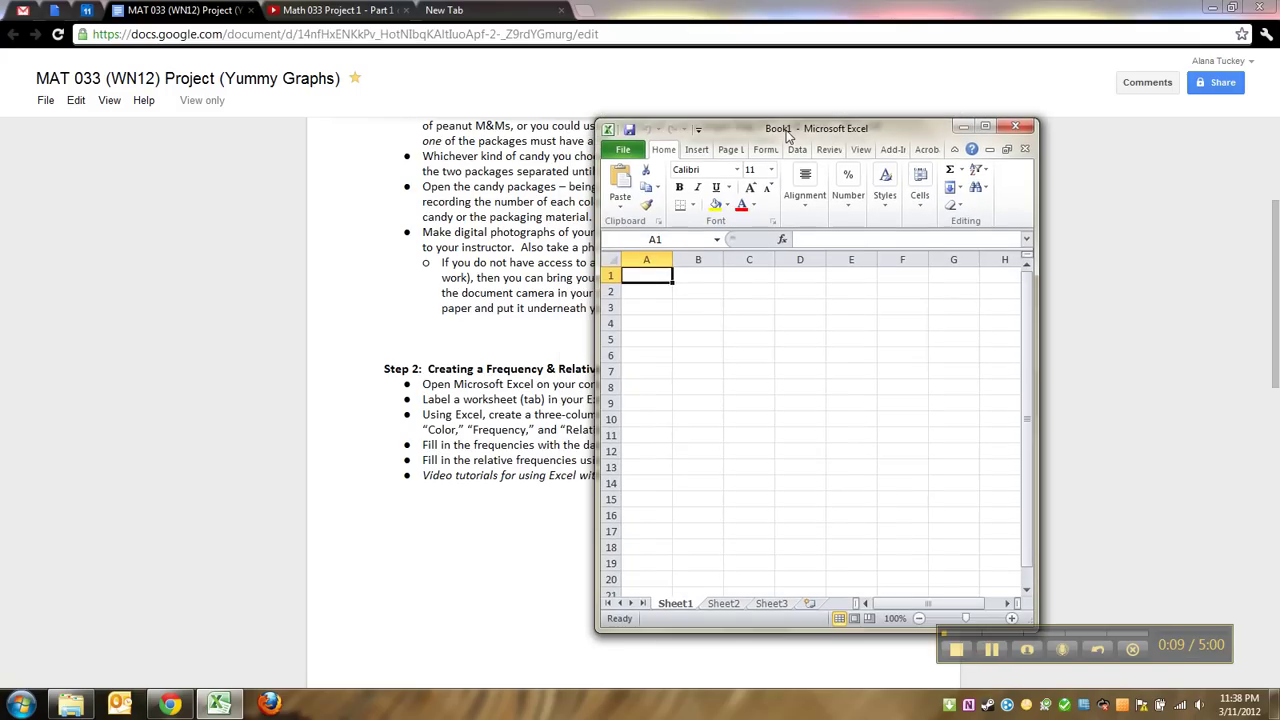
Read the Step 2 instructions for the frequency and relative frequency distribution in the project document.
left_click(628, 216)
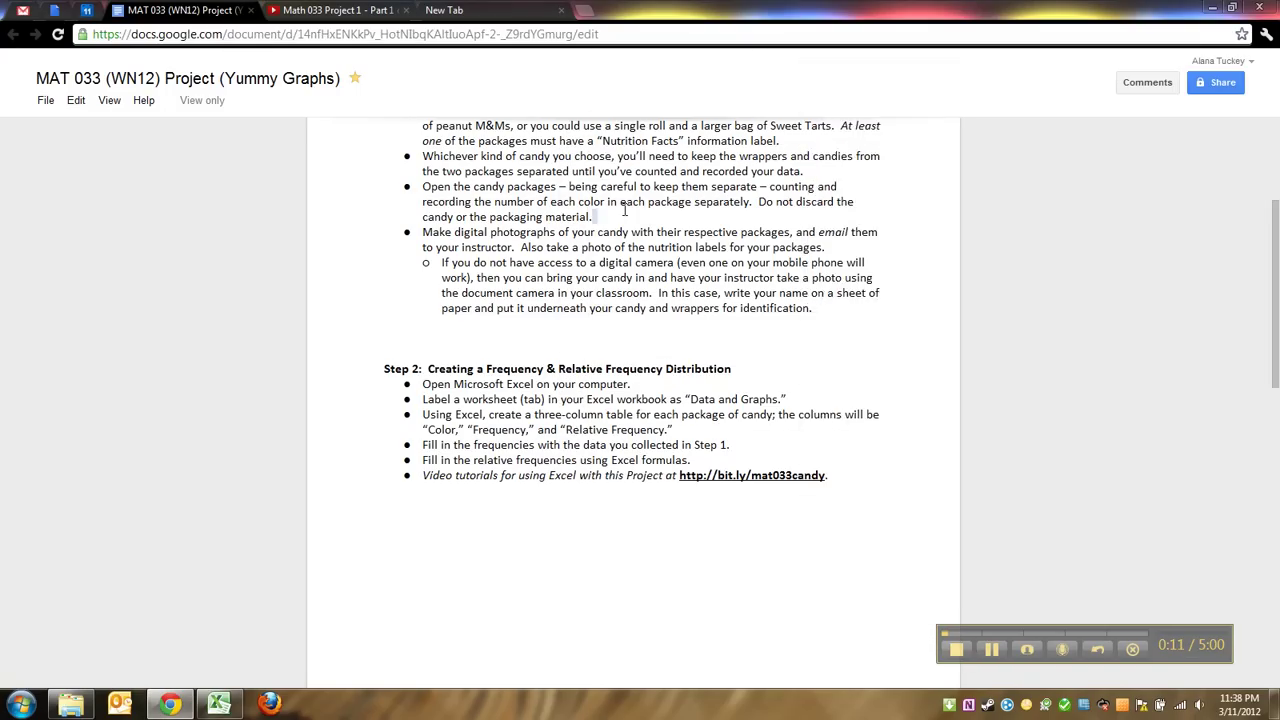
scroll(628, 218, "up", 3)
scroll(625, 212, "down", 3)
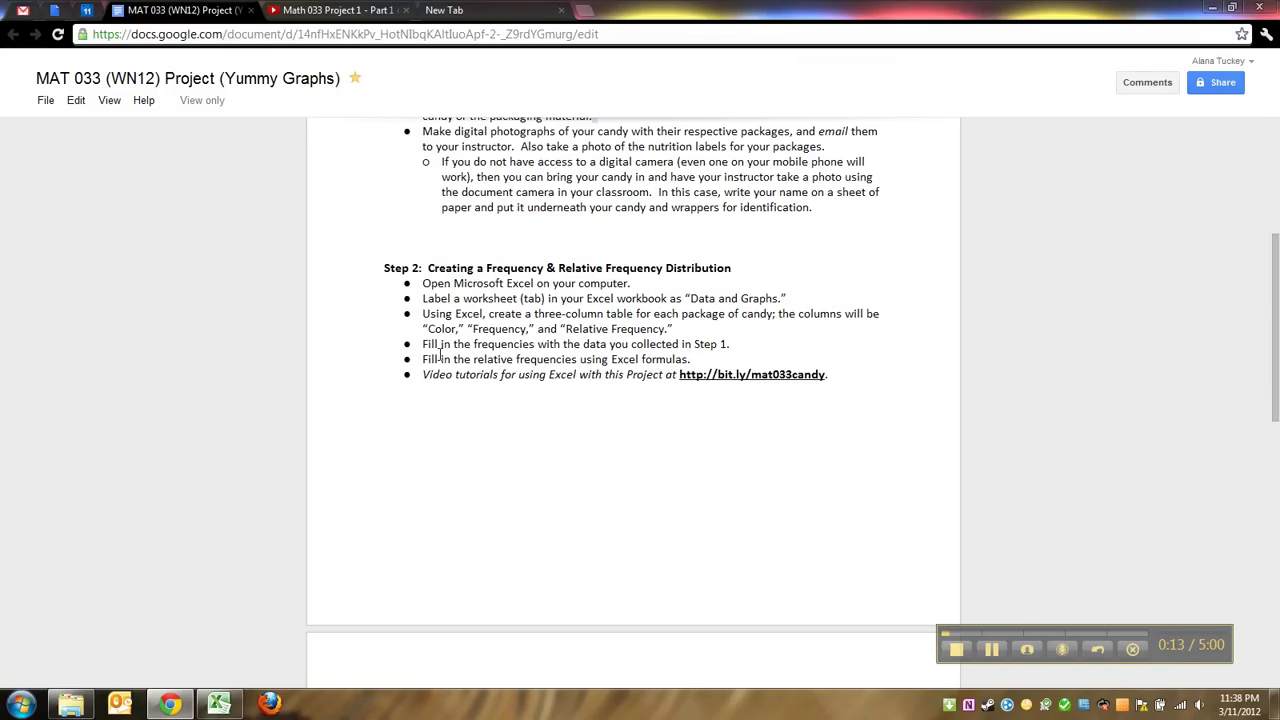
Switch to the blank Excel workbook and maximize its window.
left_click(219, 704)
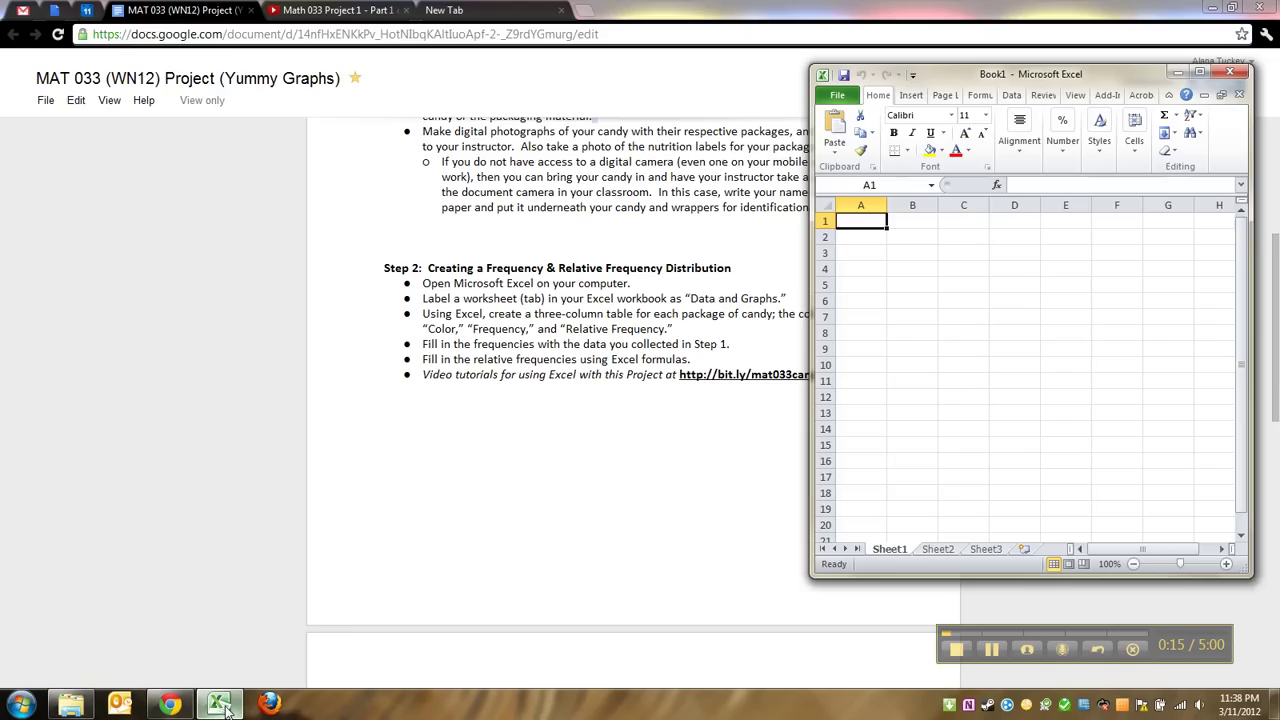
left_click(869, 343)
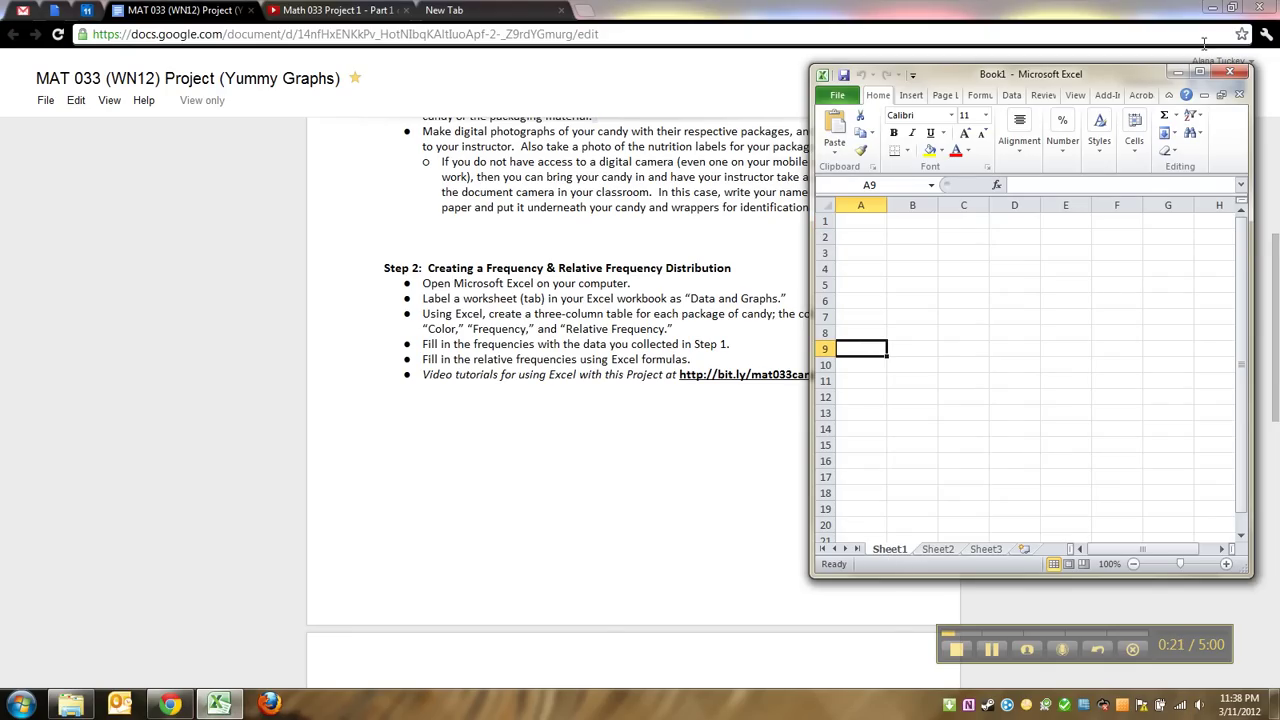
left_click(1199, 73)
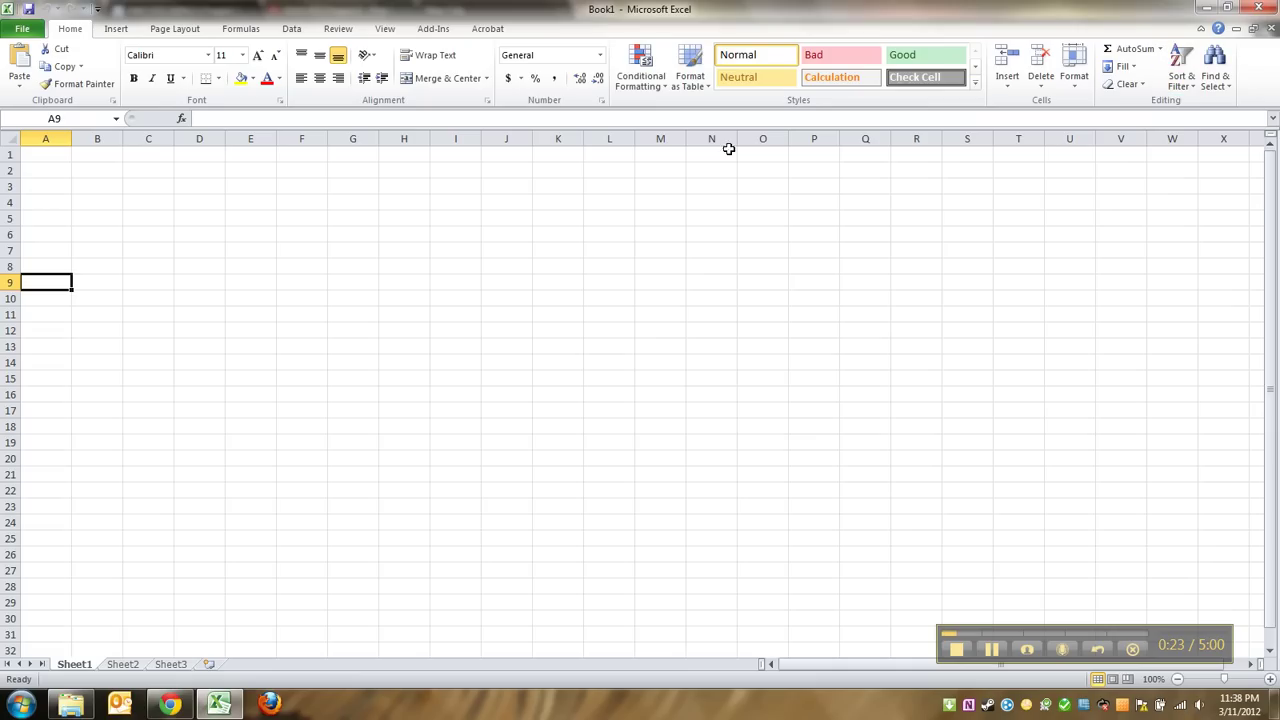
Look through the existing worksheets Sheet1, Sheet2 and Sheet3.
left_click(128, 665)
left_click(171, 660)
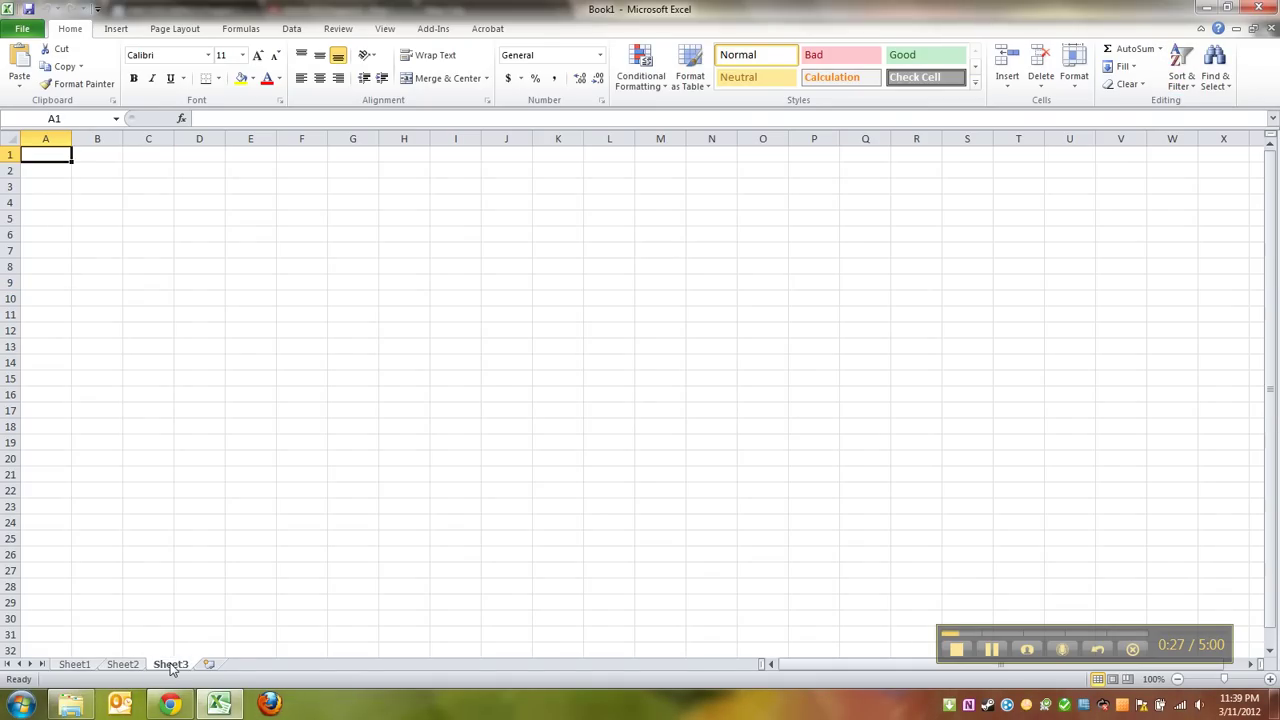
left_click(93, 667)
left_click(122, 665)
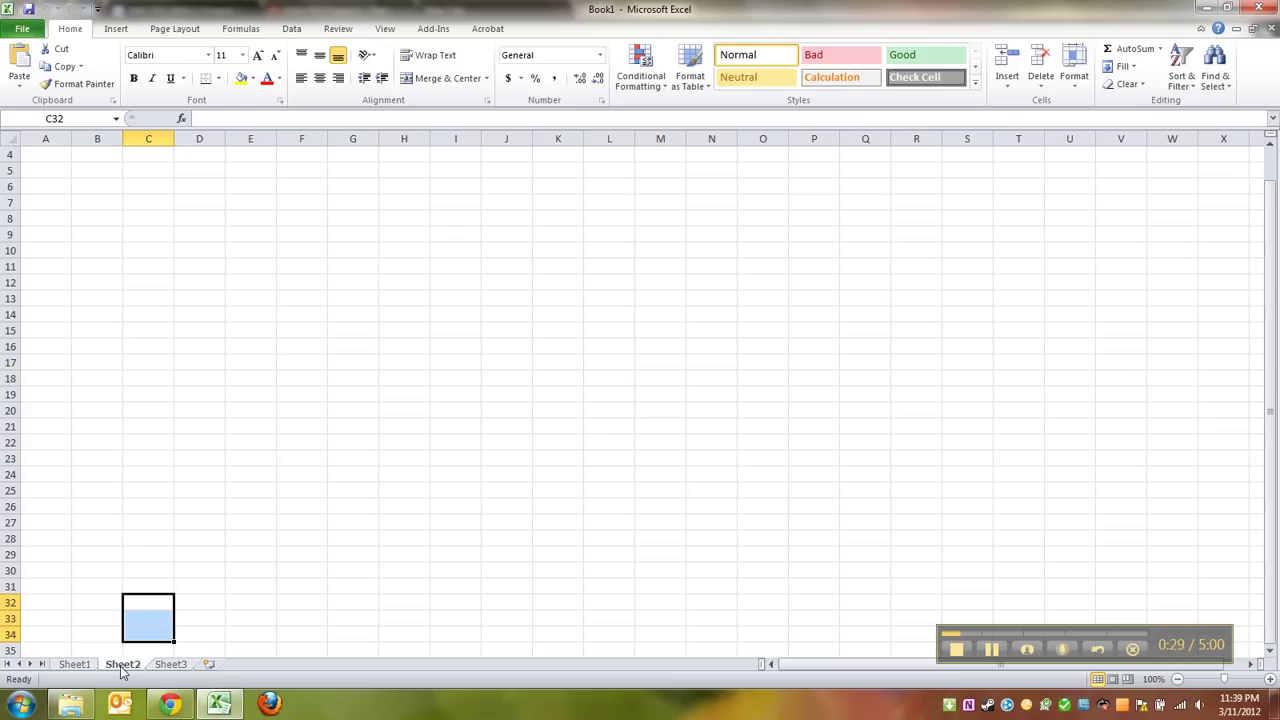
left_click(76, 666)
left_click(136, 666)
Add two new worksheets after Sheet3.
left_click(168, 666)
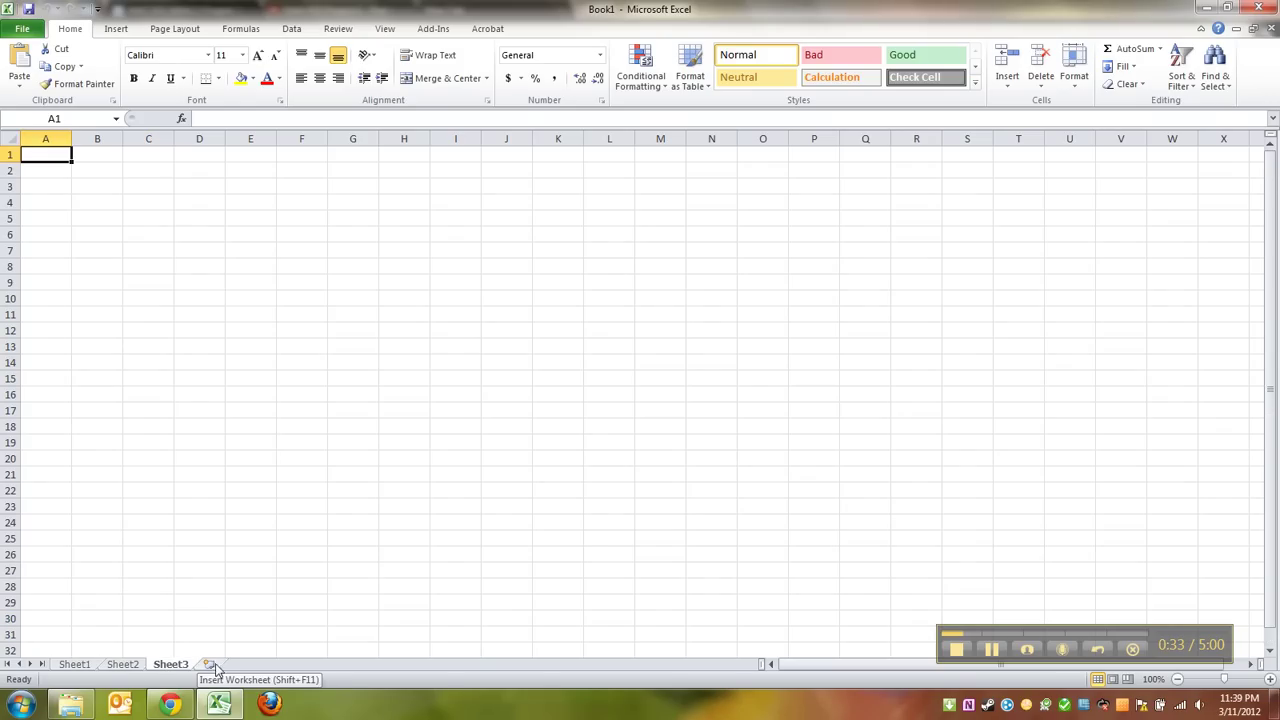
left_click(211, 665)
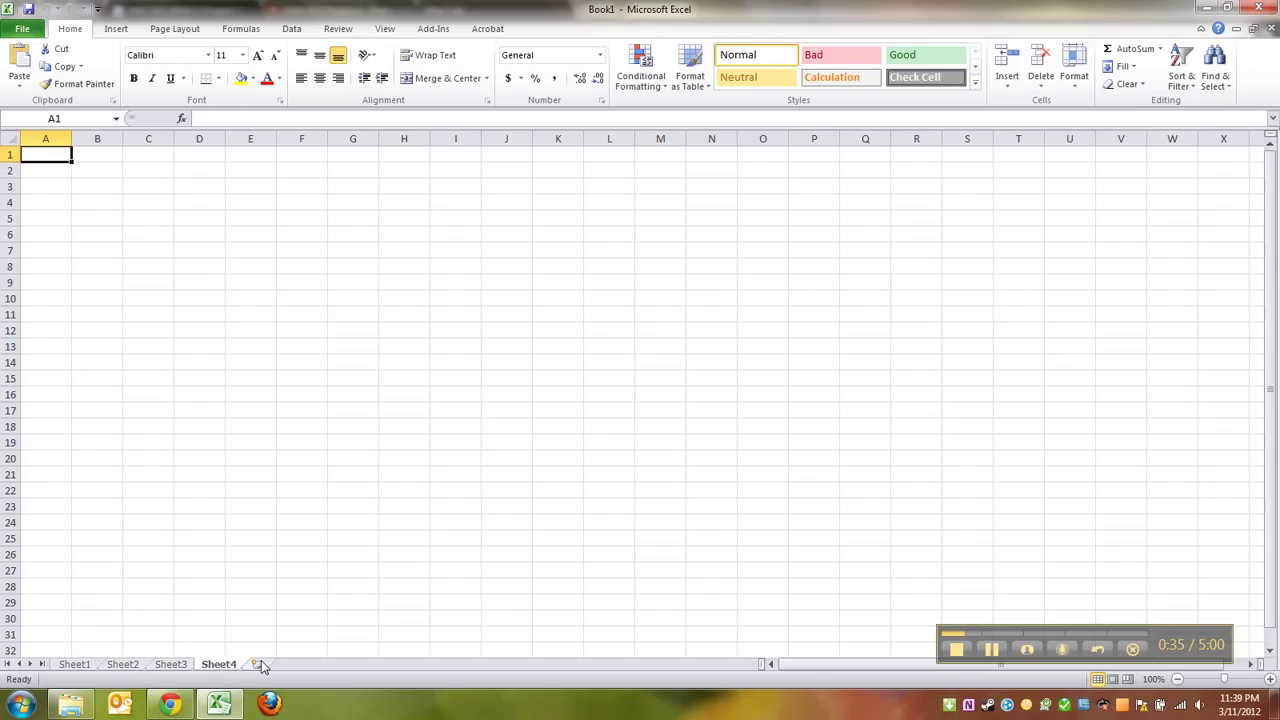
left_click(259, 665)
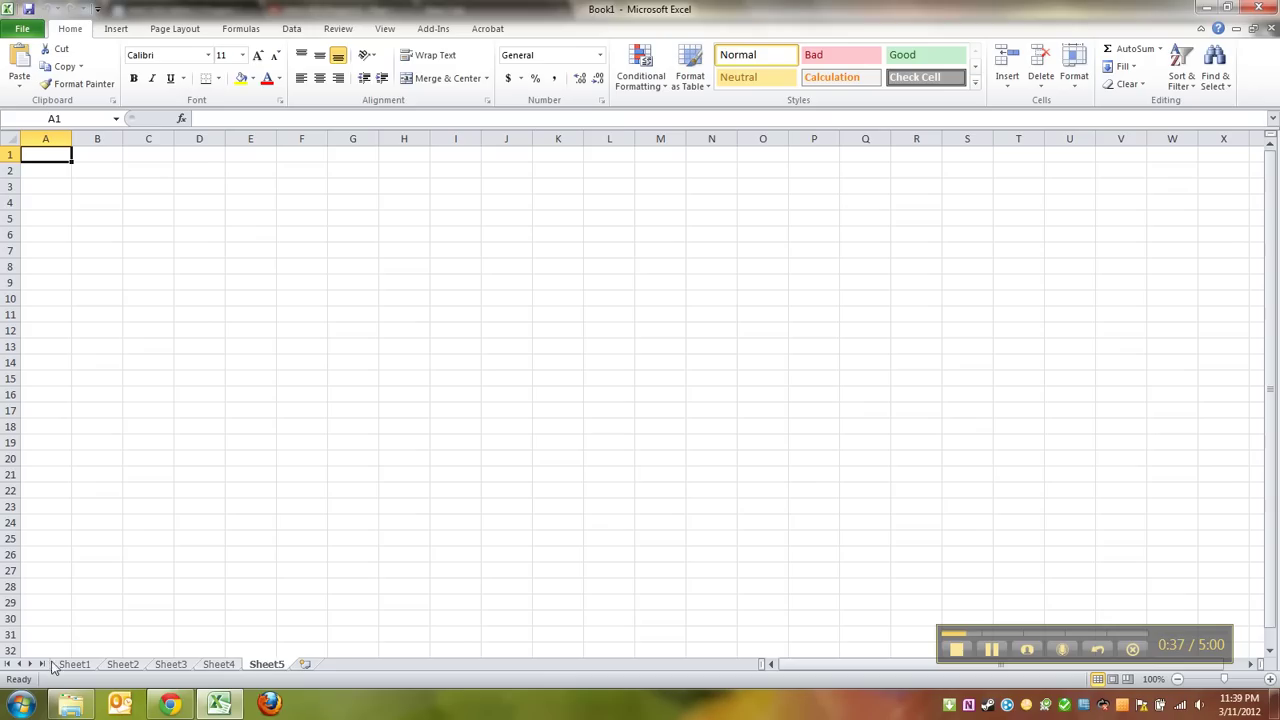
left_click(68, 668)
double_click(84, 666)
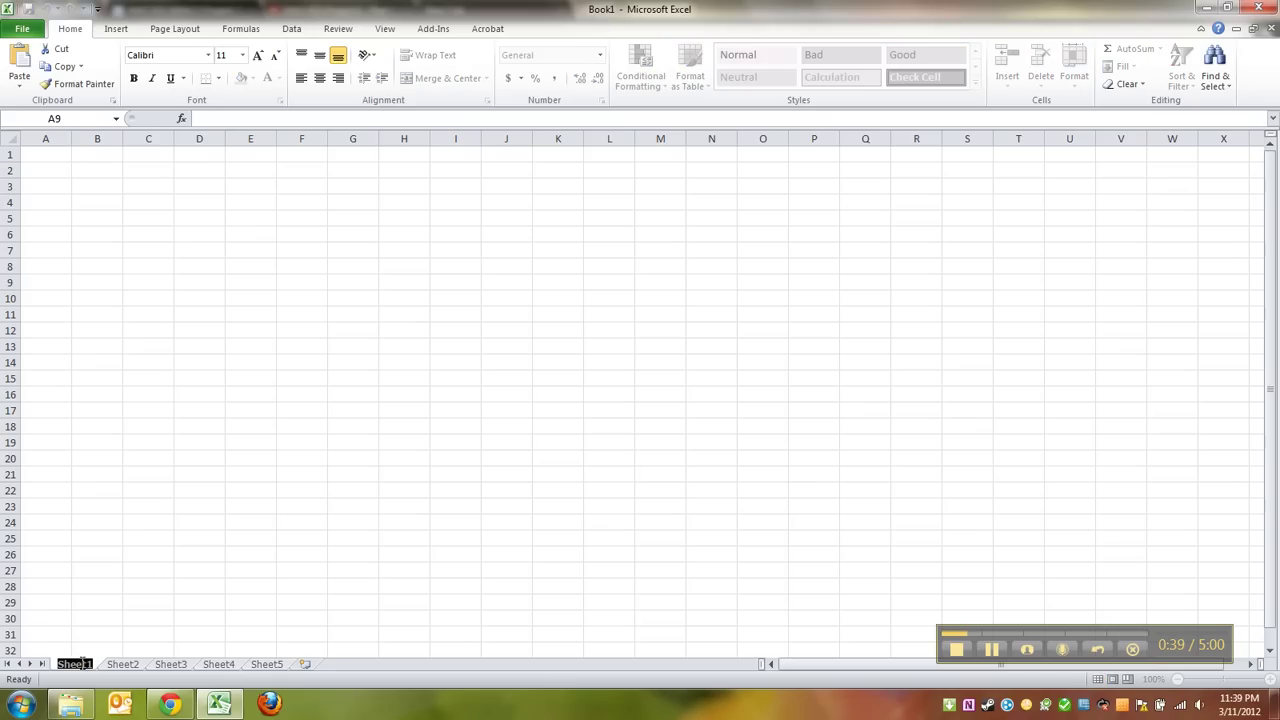
left_click(138, 619)
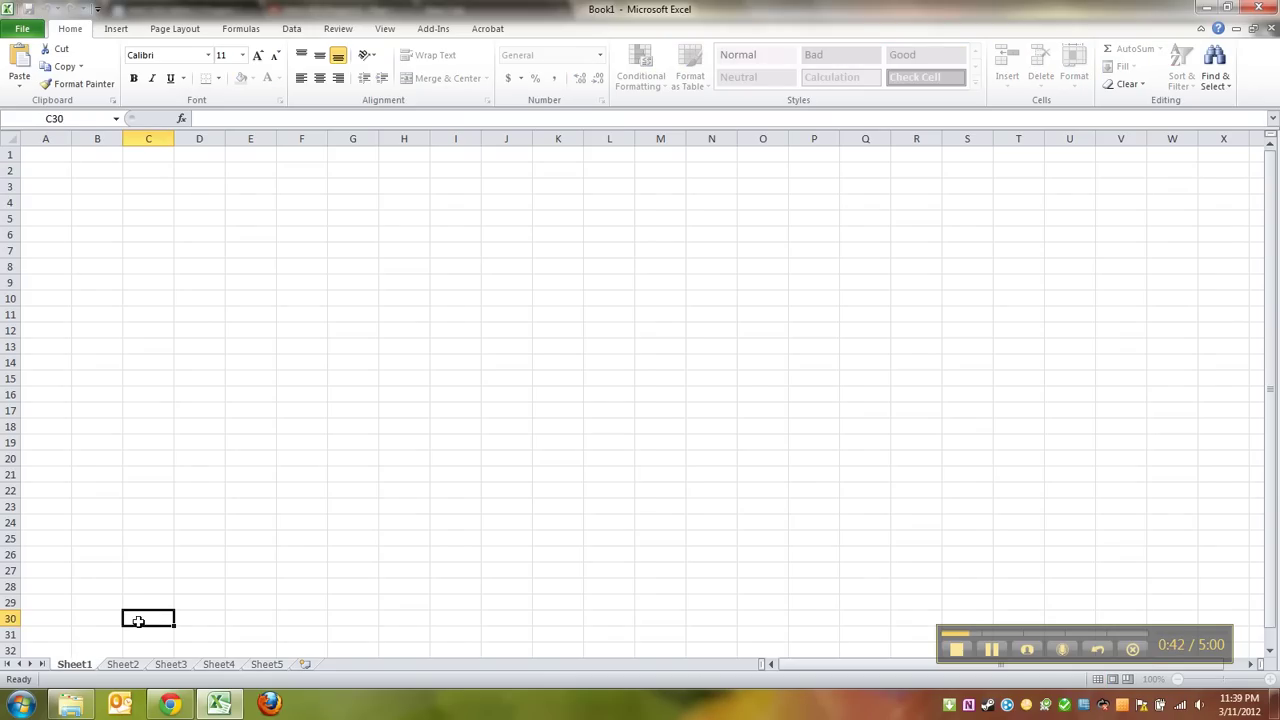
Rename the Sheet1 worksheet as "Data and Graphs".
right_click(81, 668)
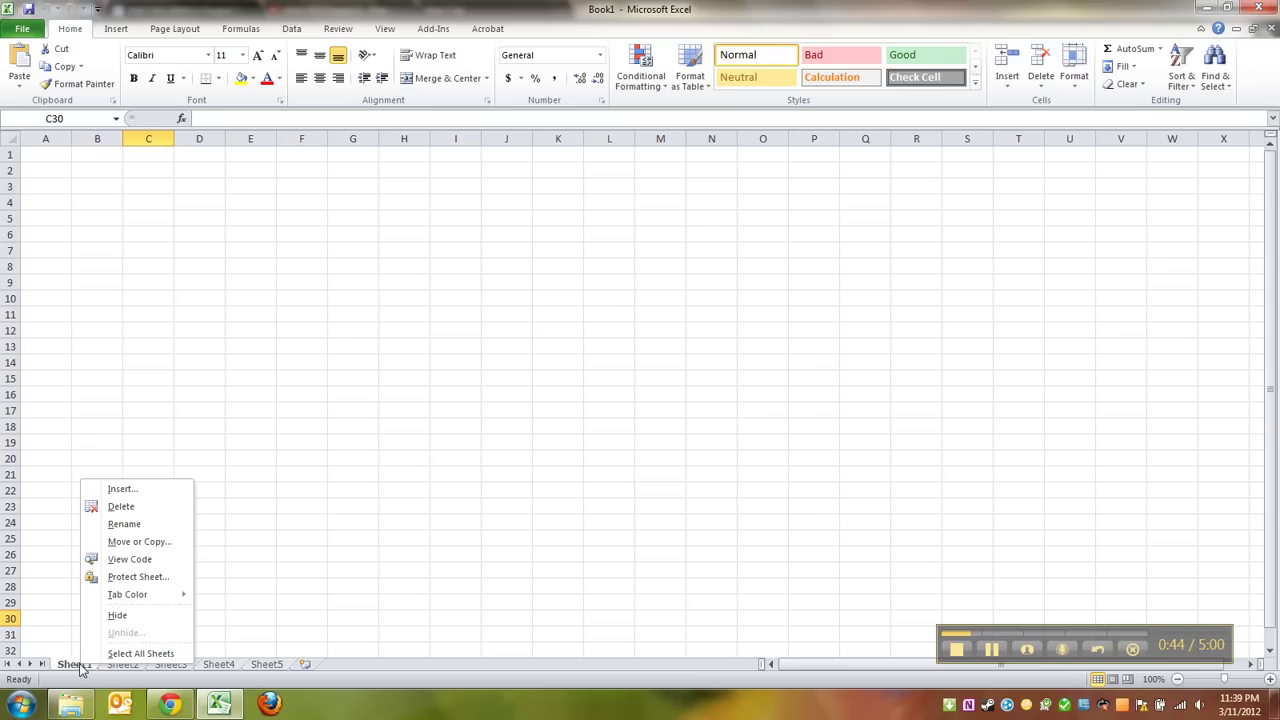
left_click(124, 525)
type("D")
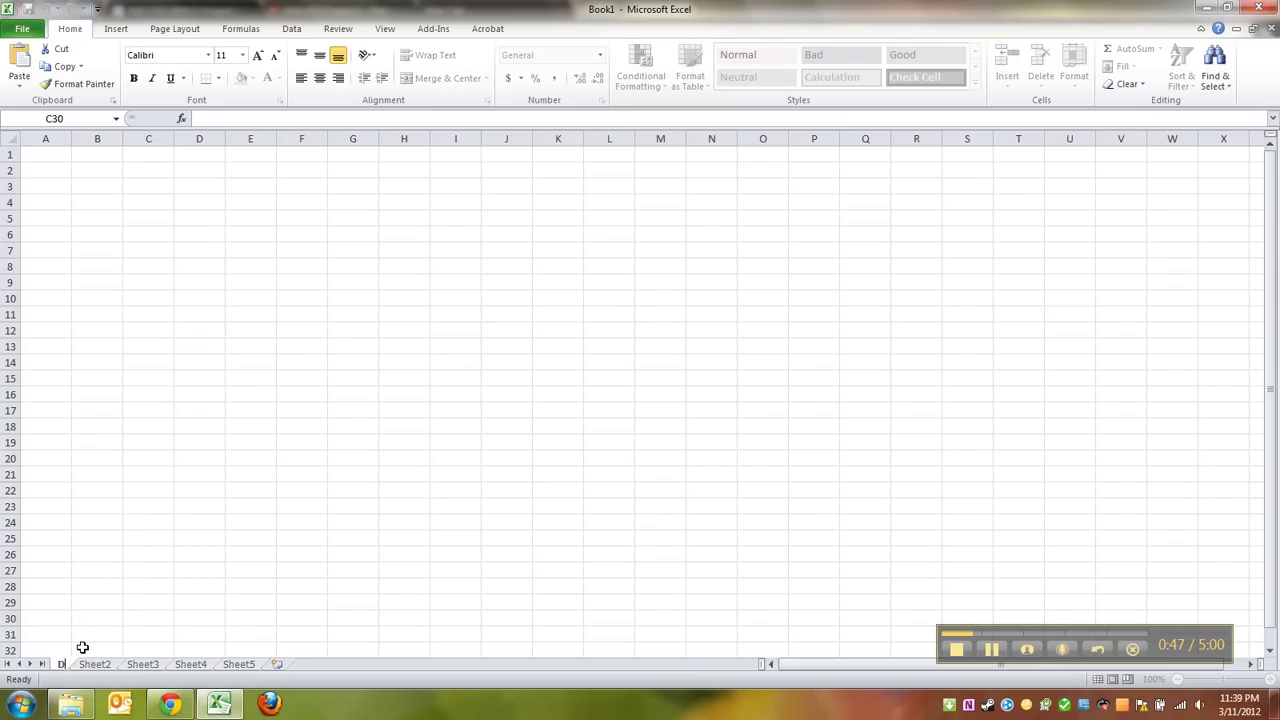
type("ata and Grap")
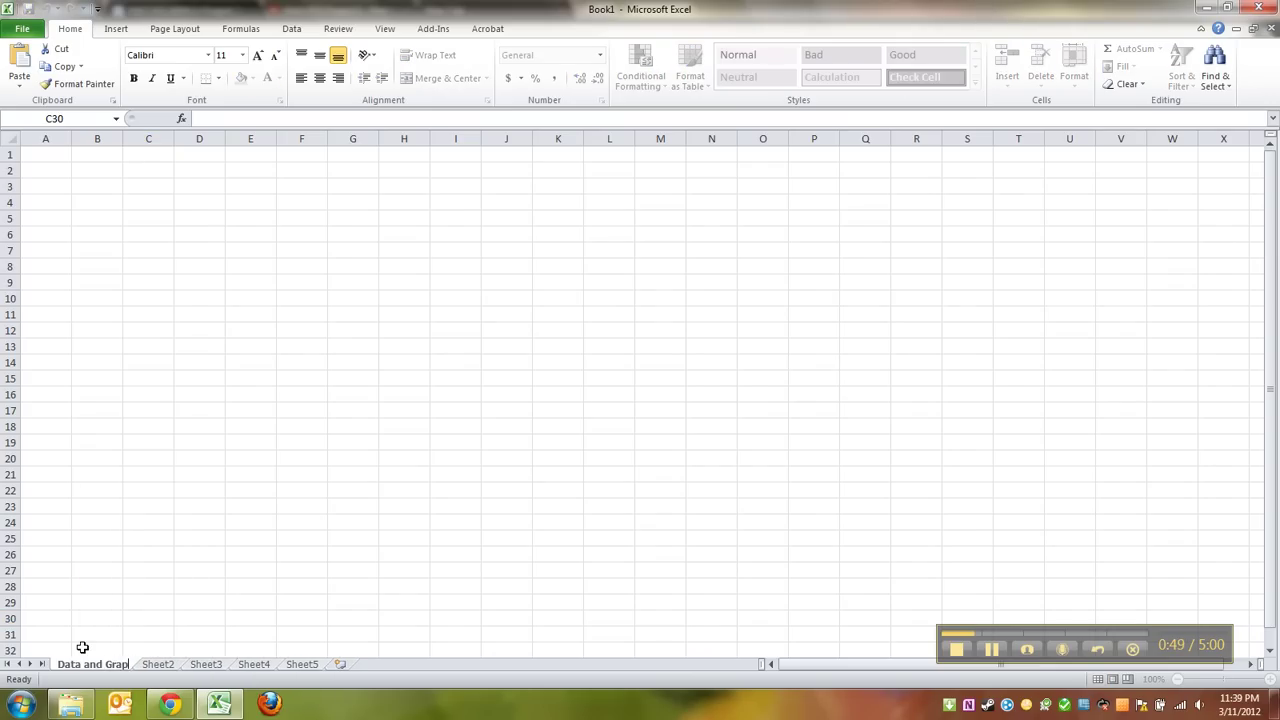
type("hs")
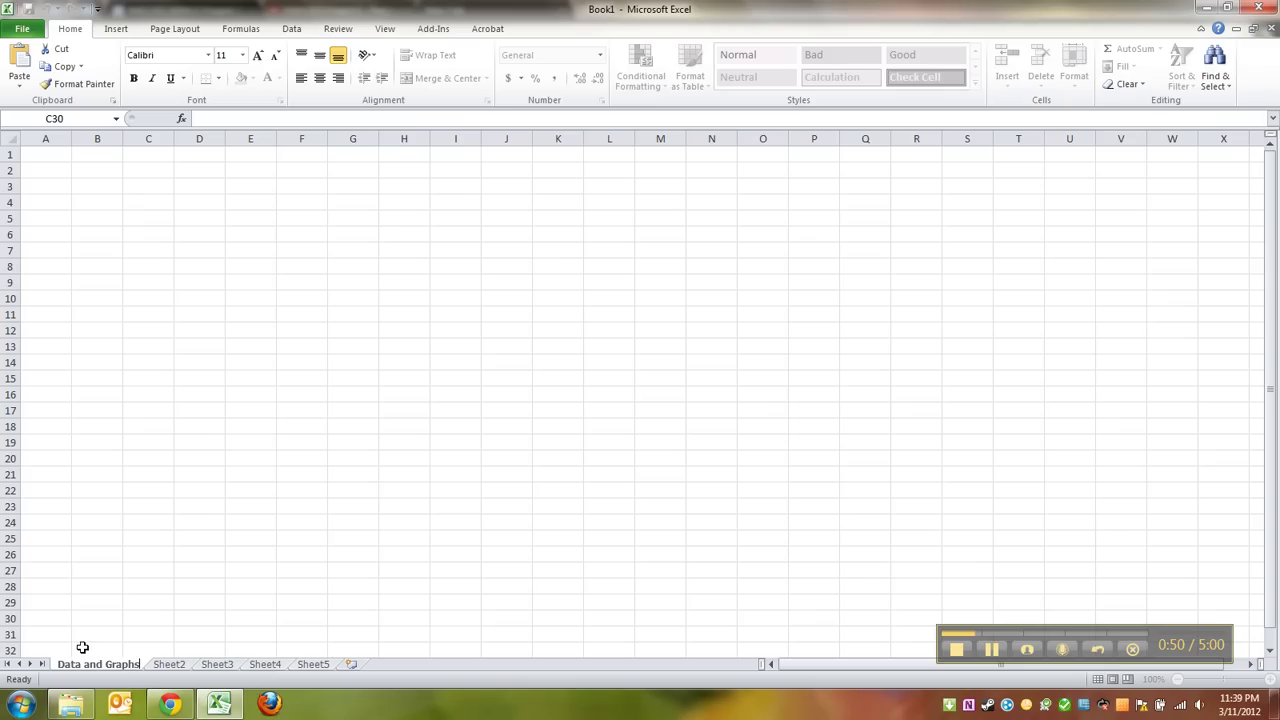
left_click(256, 569)
Select cell A1, restore the workbook window to its smaller size beside the project instructions, and widen it.
left_click(55, 159)
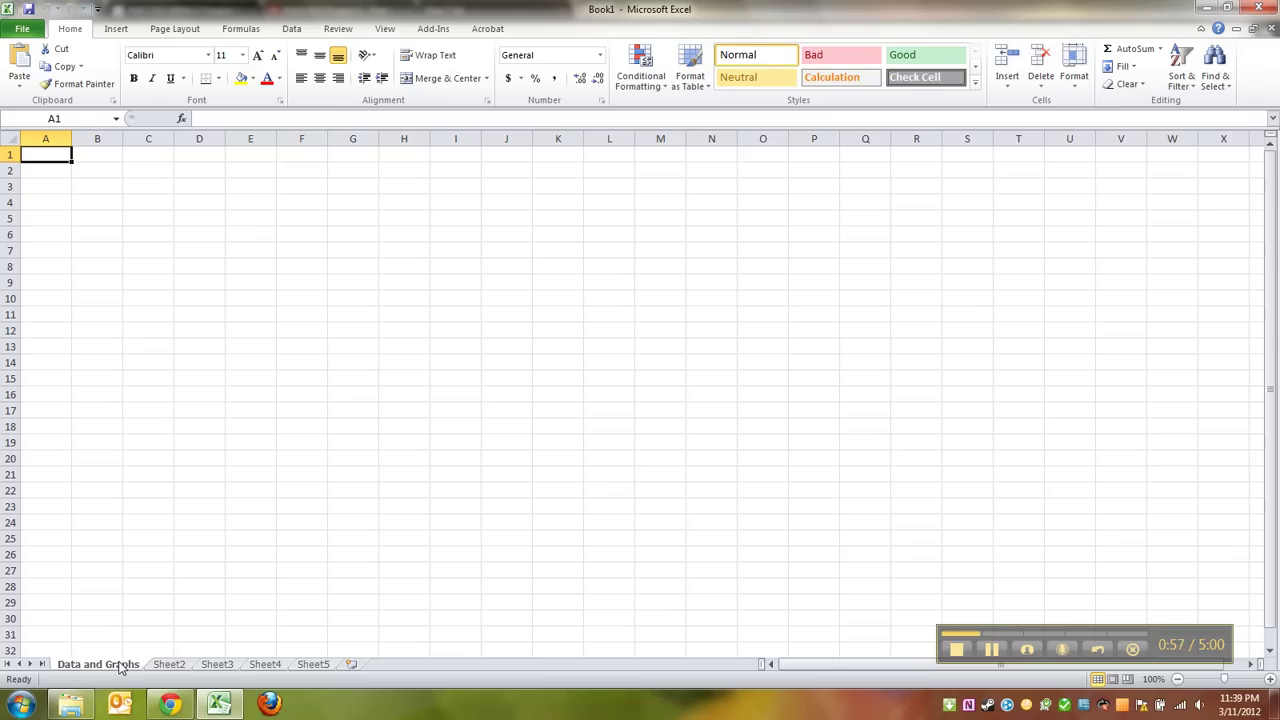
left_click(1227, 7)
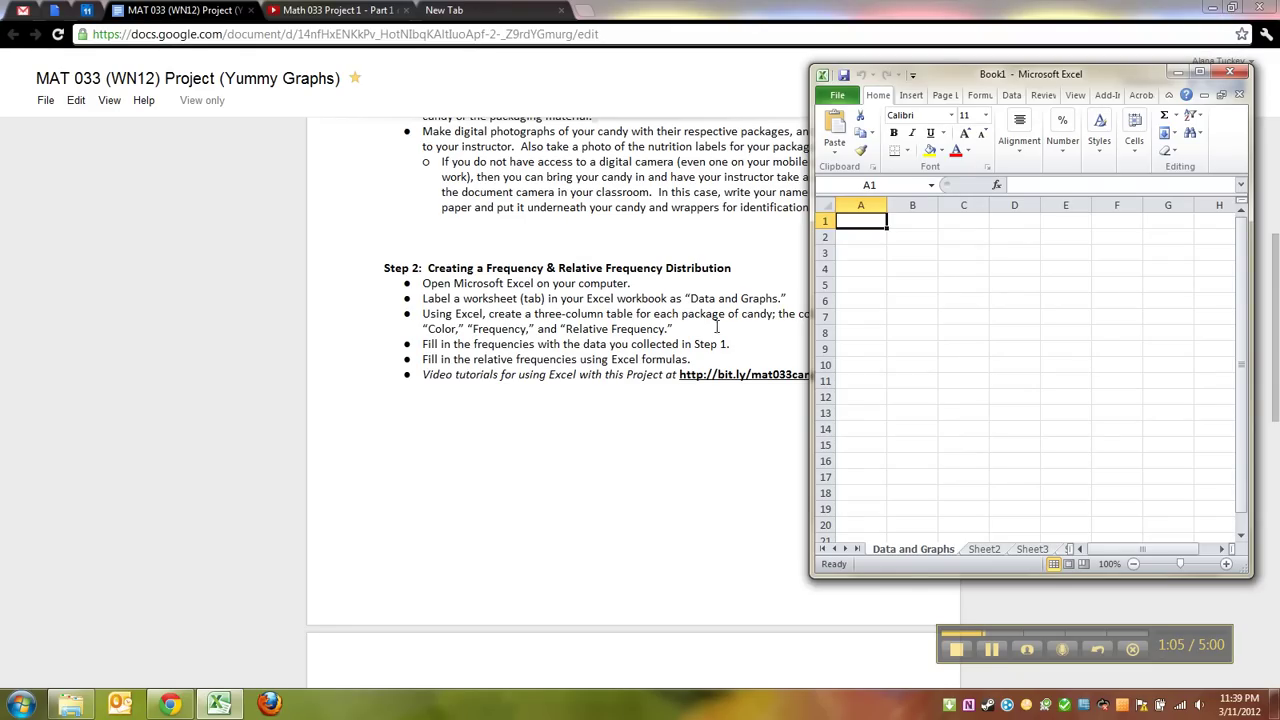
left_click_drag(812, 300, 722, 298)
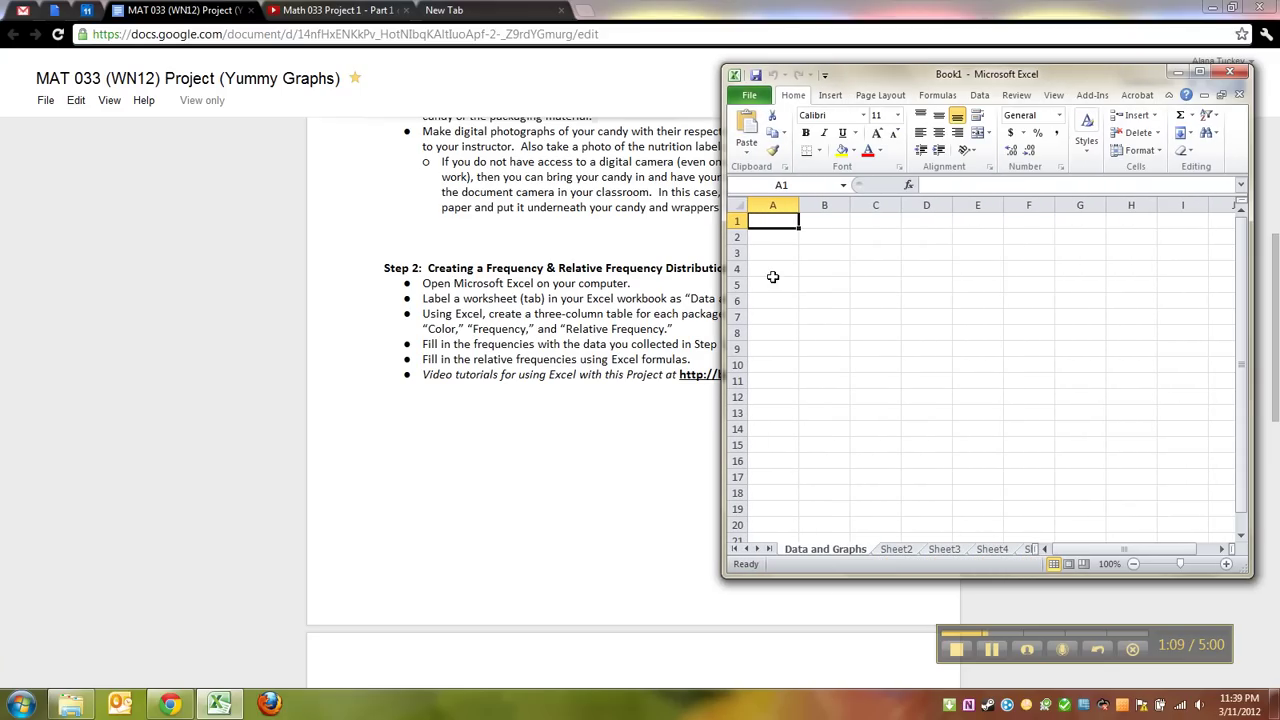
Enter the column headings Color, Frequency and Relative Frequency in cells A1, B1 and C1.
type("Color")
key("Tab")
type("Frequen")
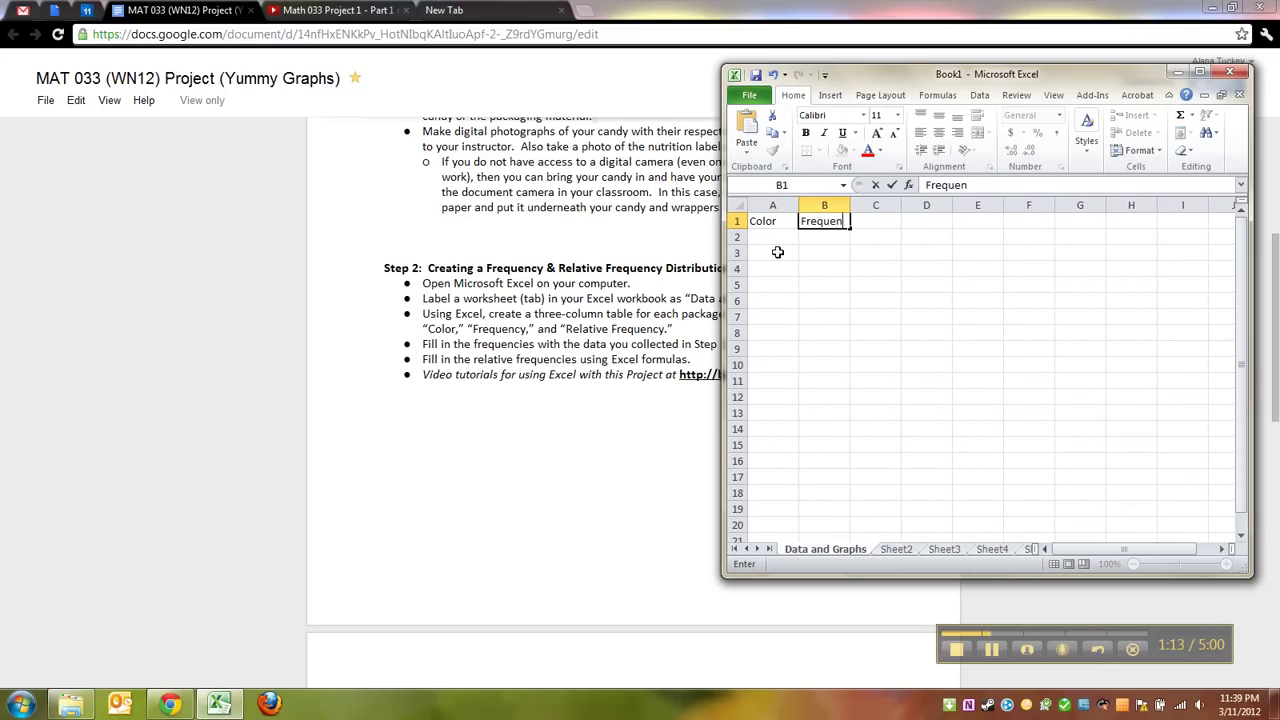
type("cy")
key("Tab")
type("Relative Frequency")
key("Return")
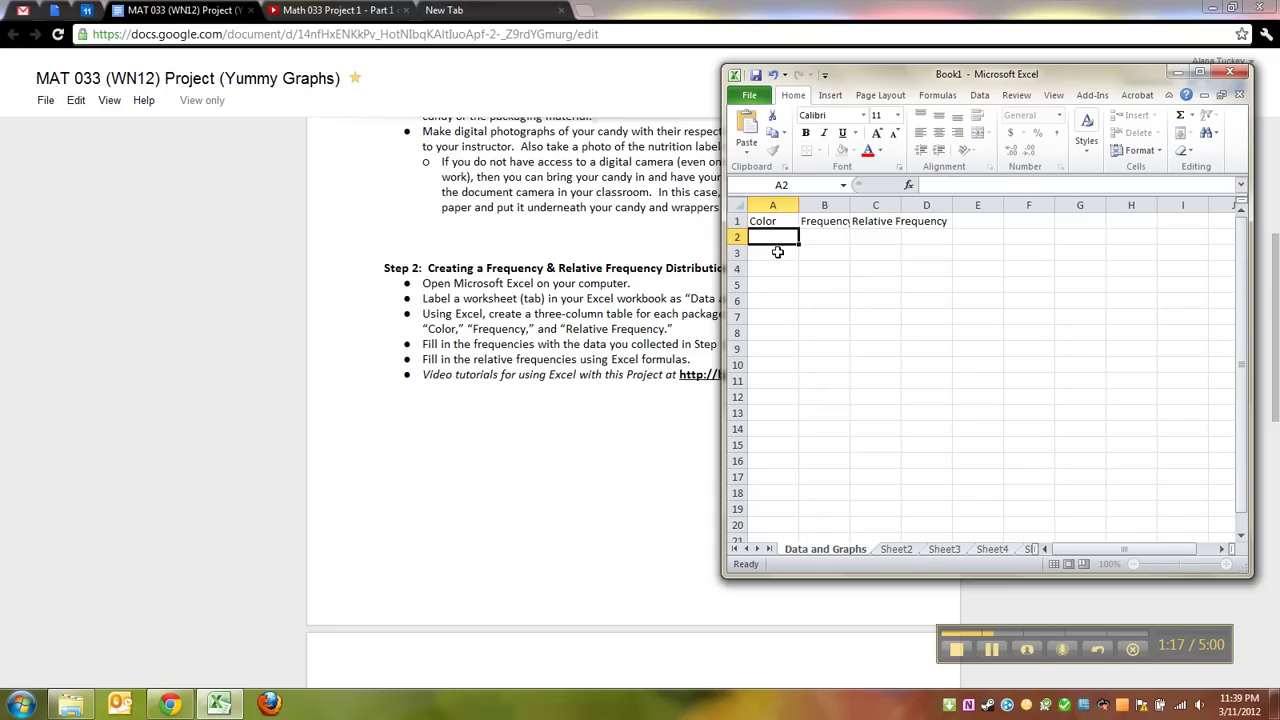
Try auto-fitting the widths of columns A to D to their contents, and undo the change.
left_click_drag(928, 197, 772, 205)
left_click(804, 205)
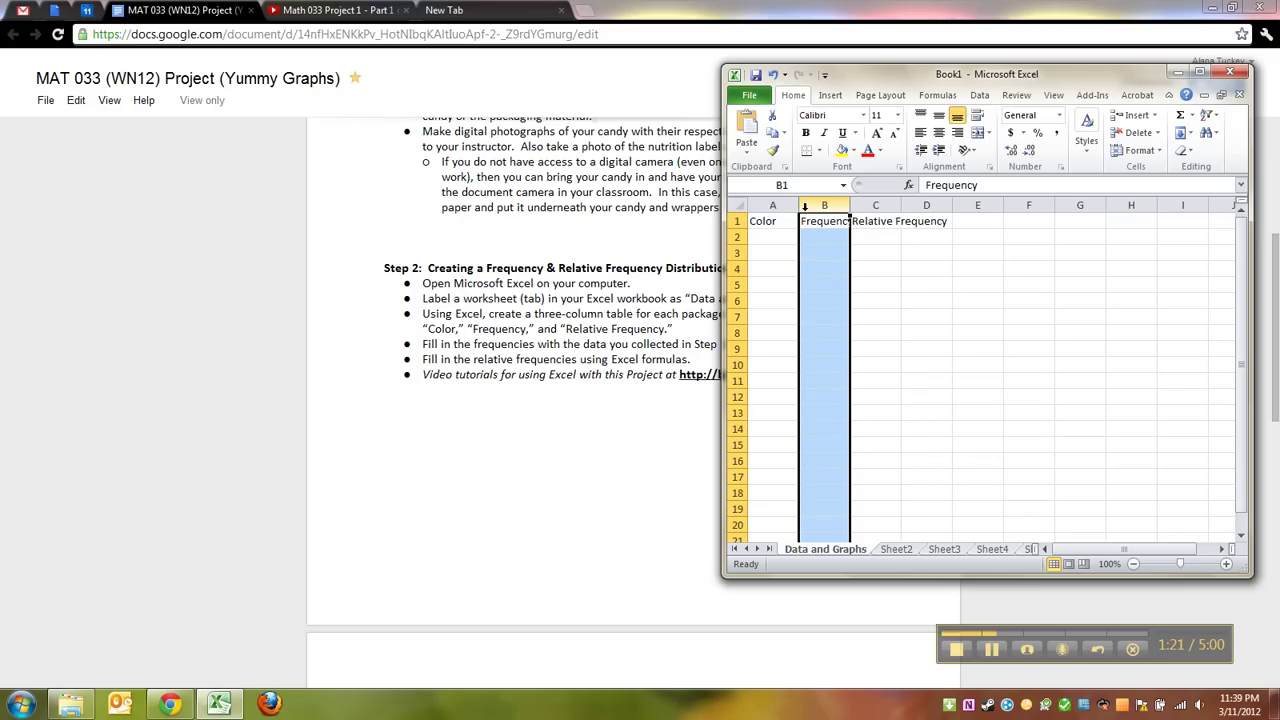
left_click_drag(772, 205, 901, 204)
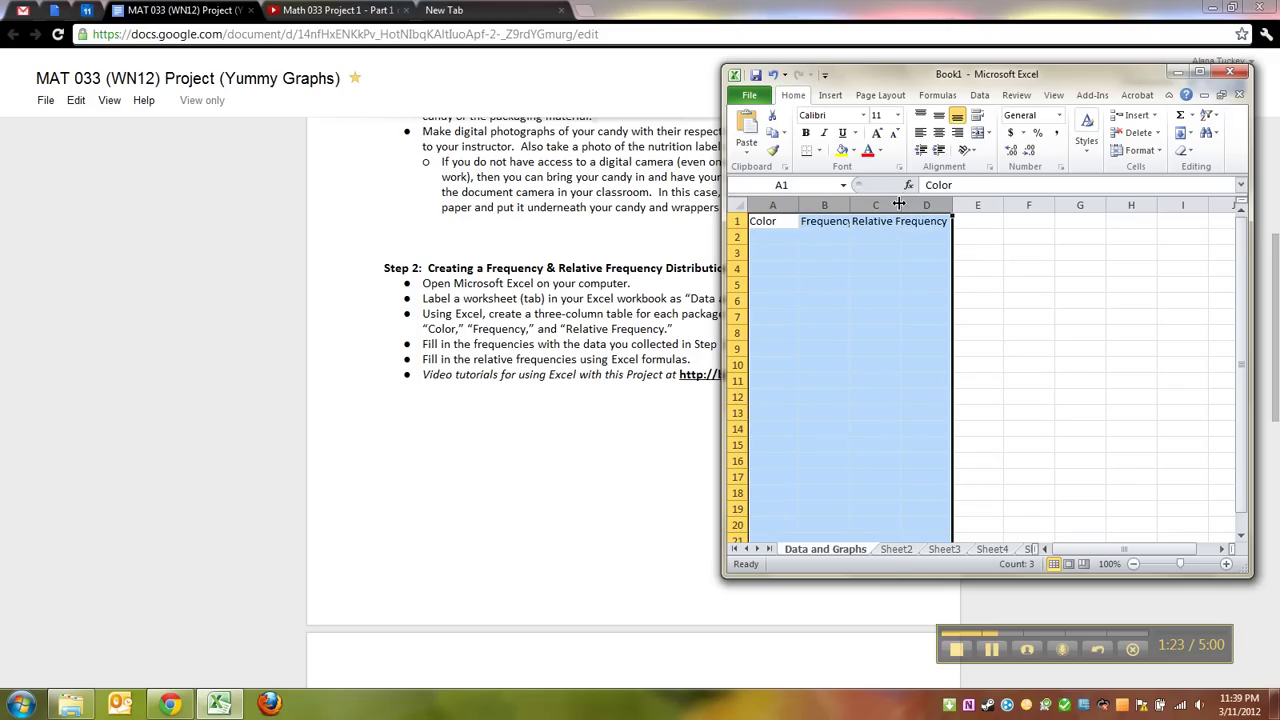
double_click(899, 204)
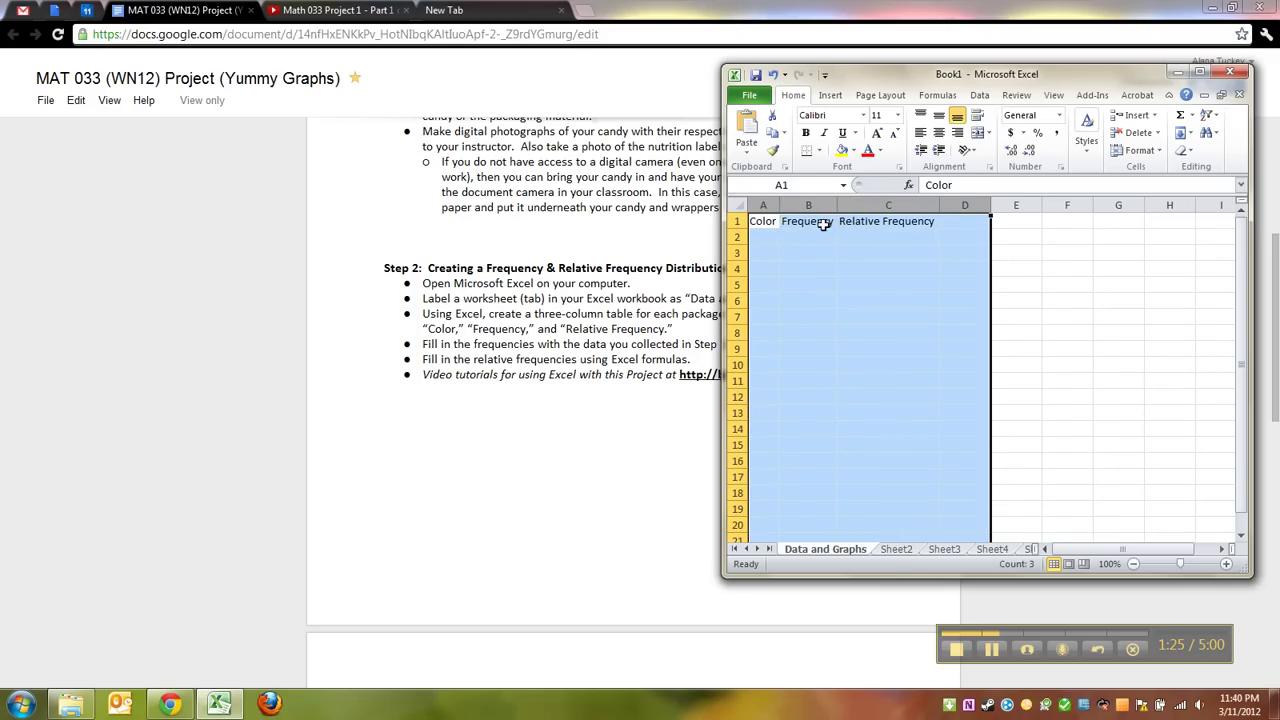
key("ctrl+z")
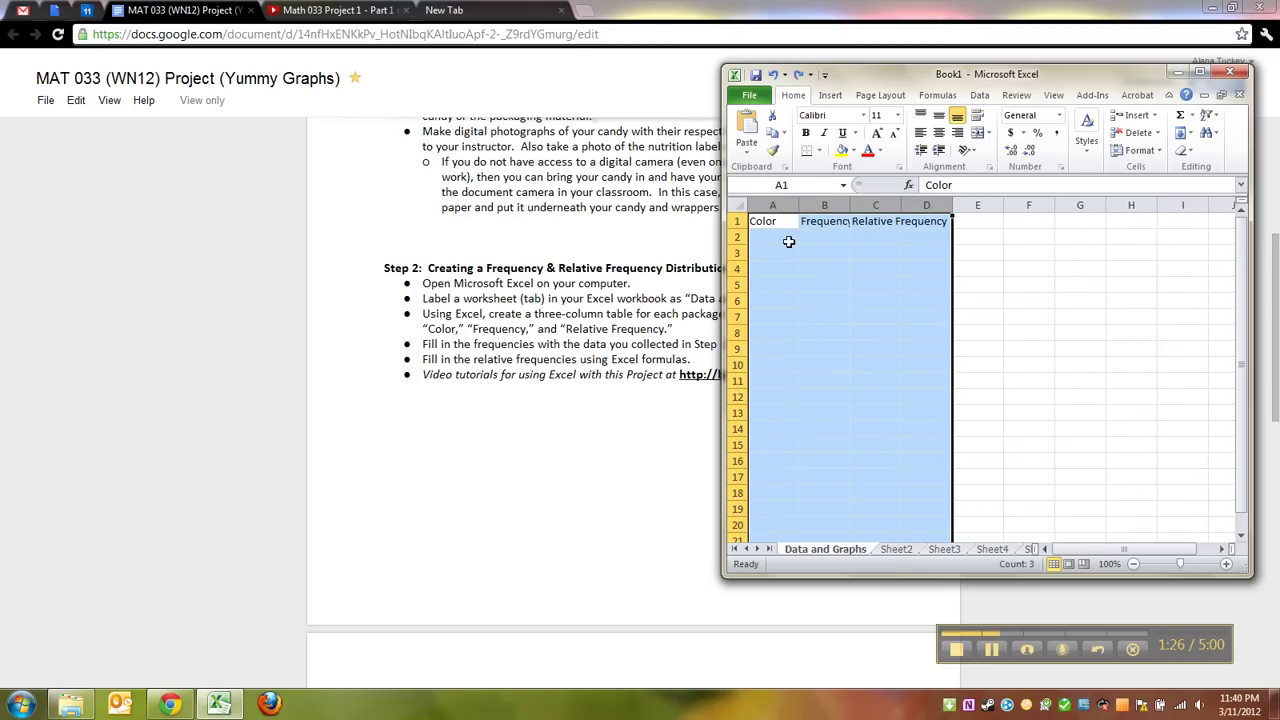
Maximize the workbook window and auto-fit the widths of columns A to C to their headings.
left_click(1200, 73)
left_click(109, 189)
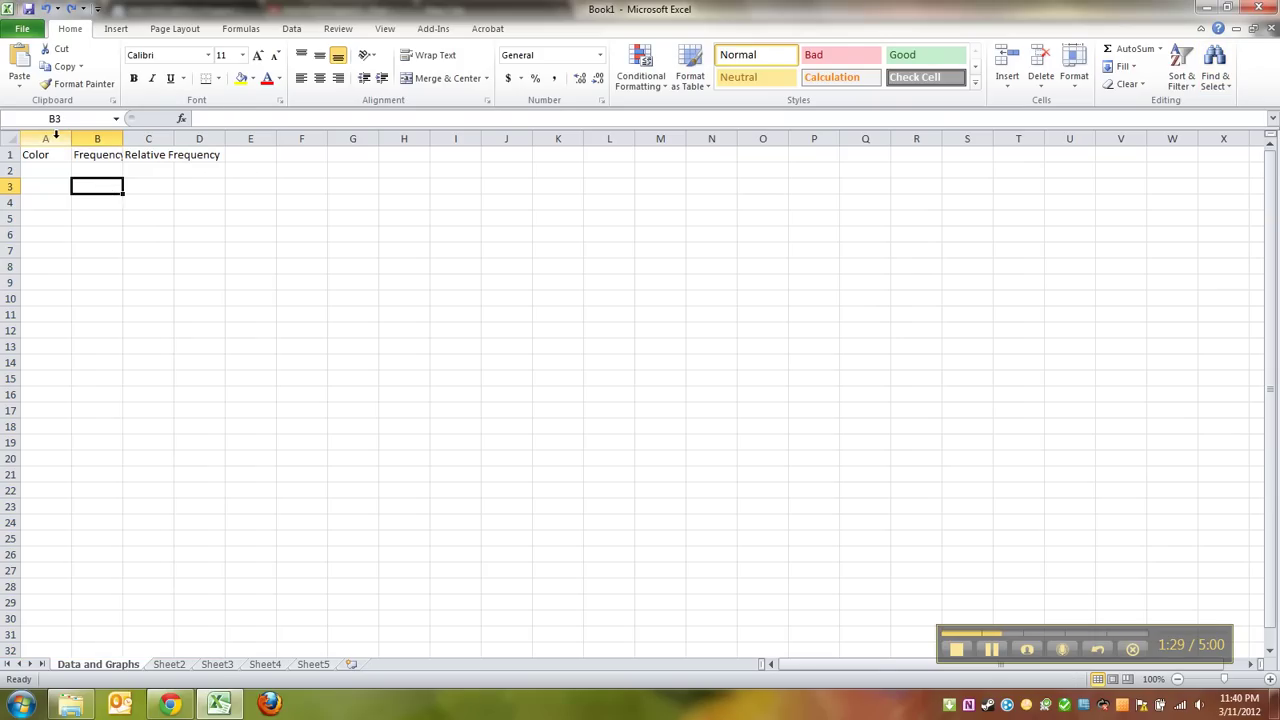
left_click(100, 156)
left_click(165, 155)
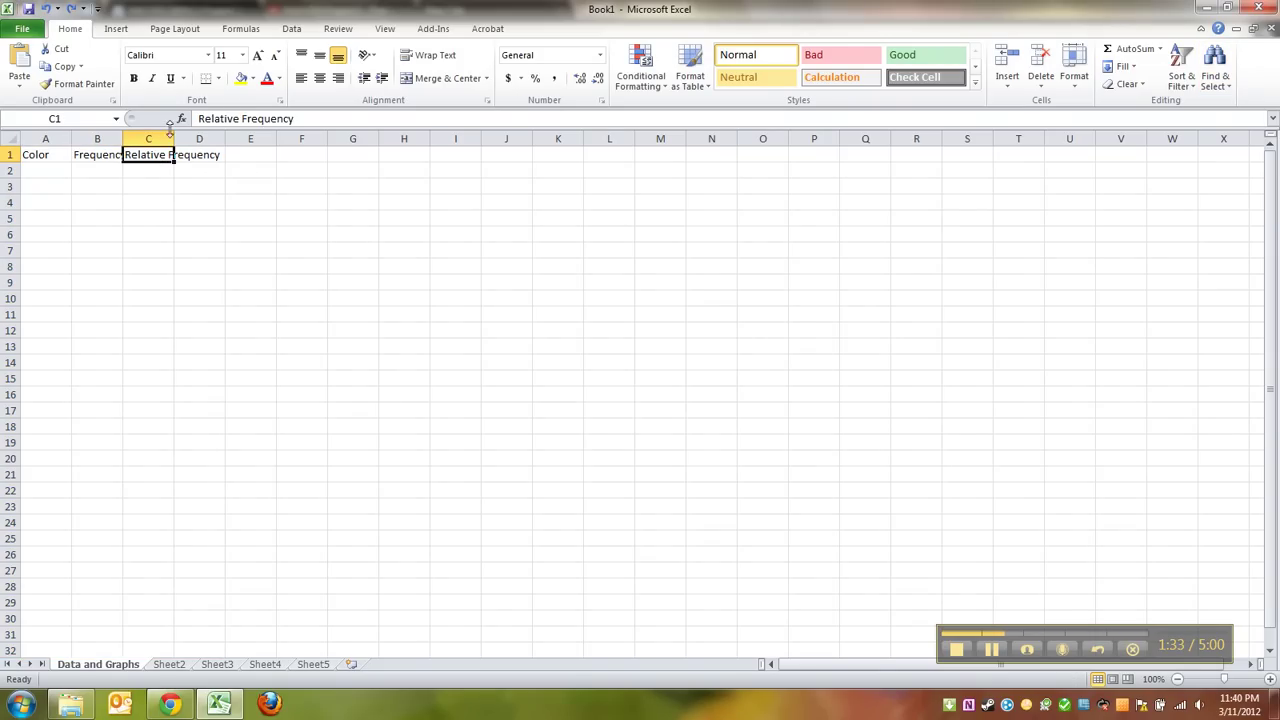
left_click_drag(150, 131, 46, 140)
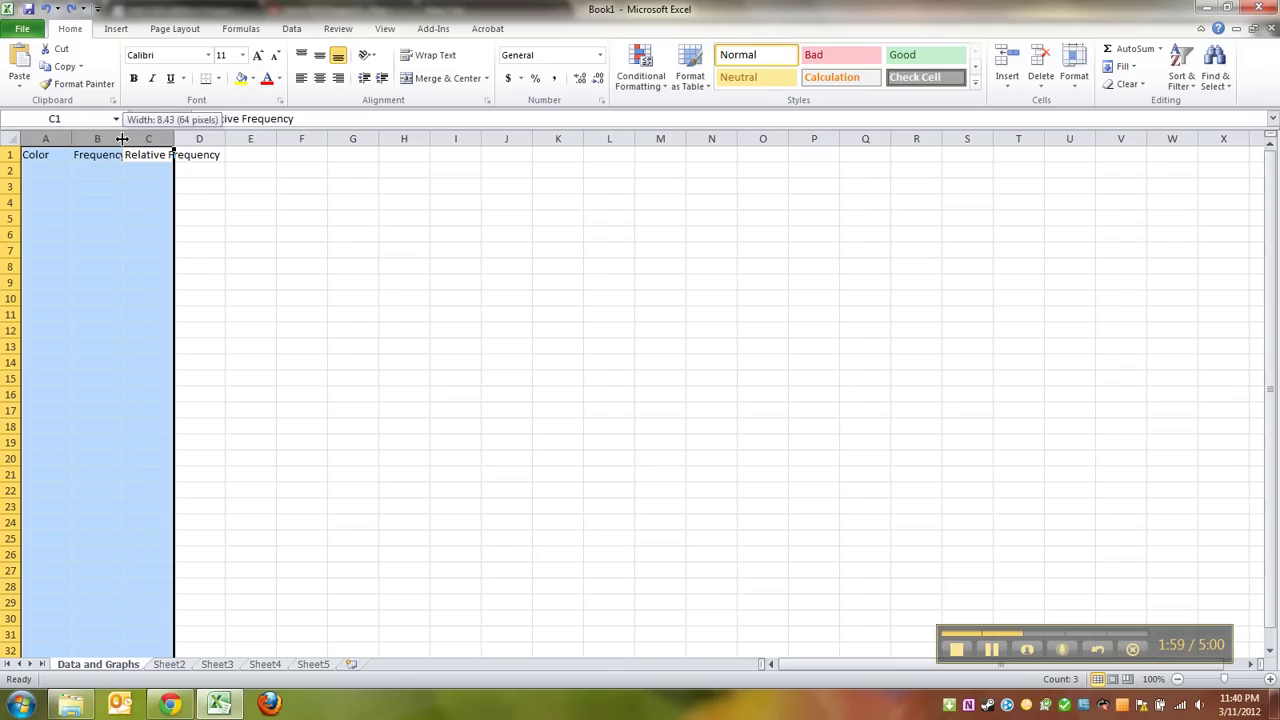
double_click(122, 139)
left_click(22, 171)
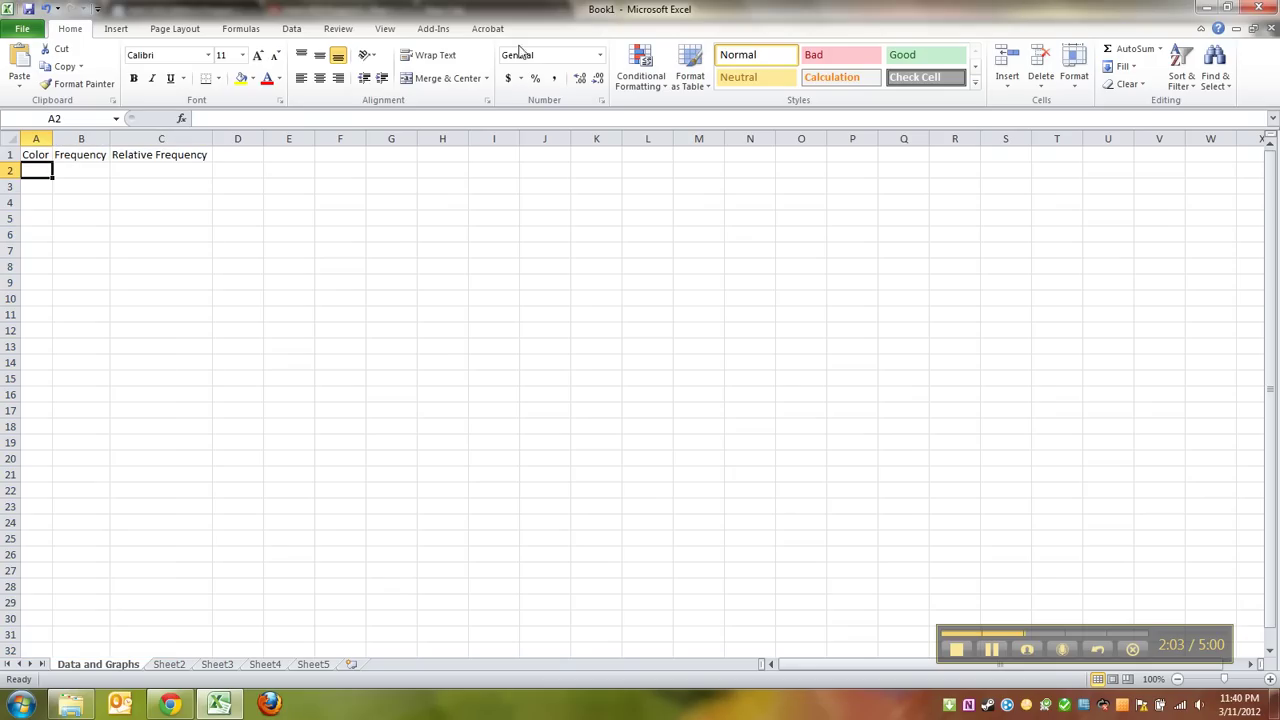
Insert a blank row above the heading row with Color, Frequency and Relative Frequency.
left_click(1228, 8)
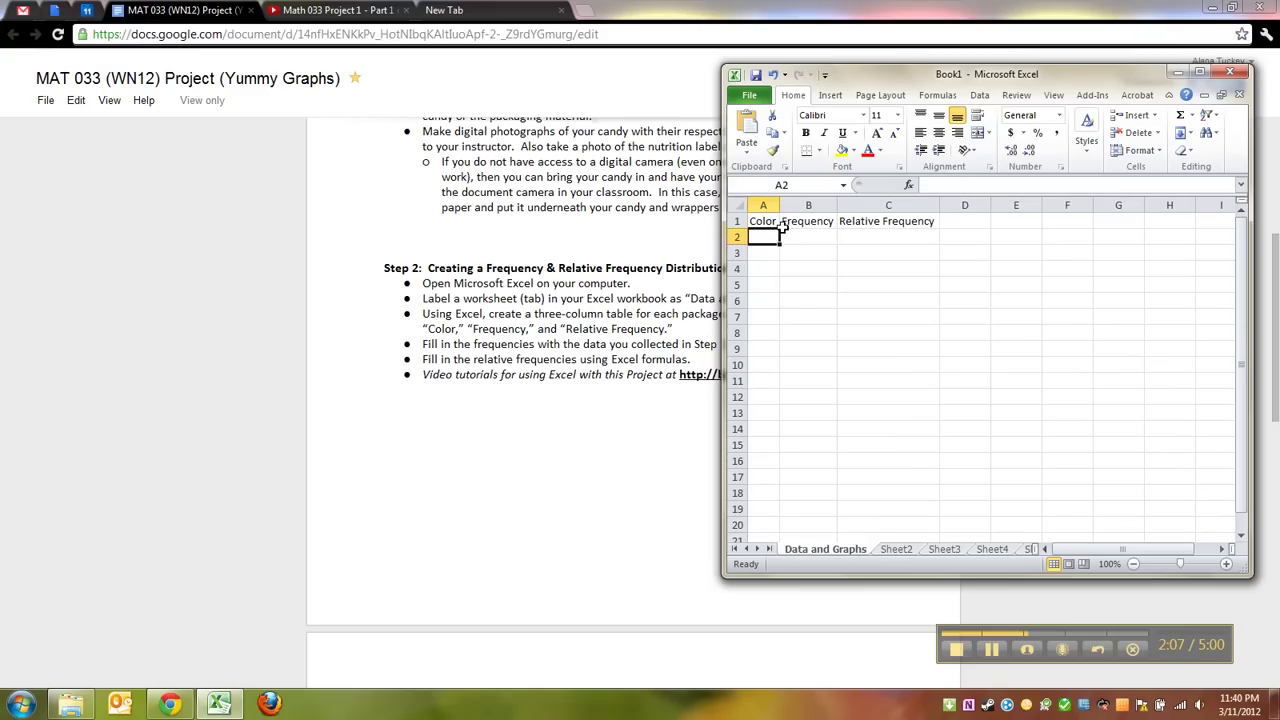
left_click(737, 221)
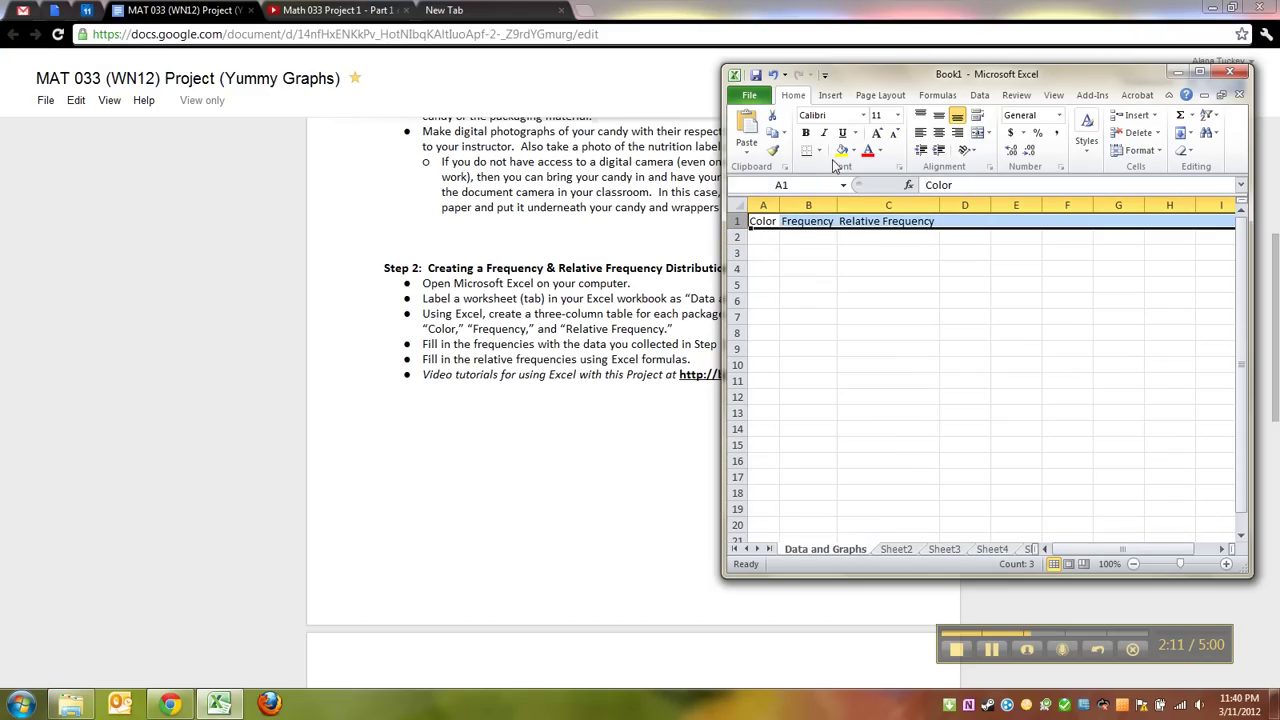
left_click(1203, 72)
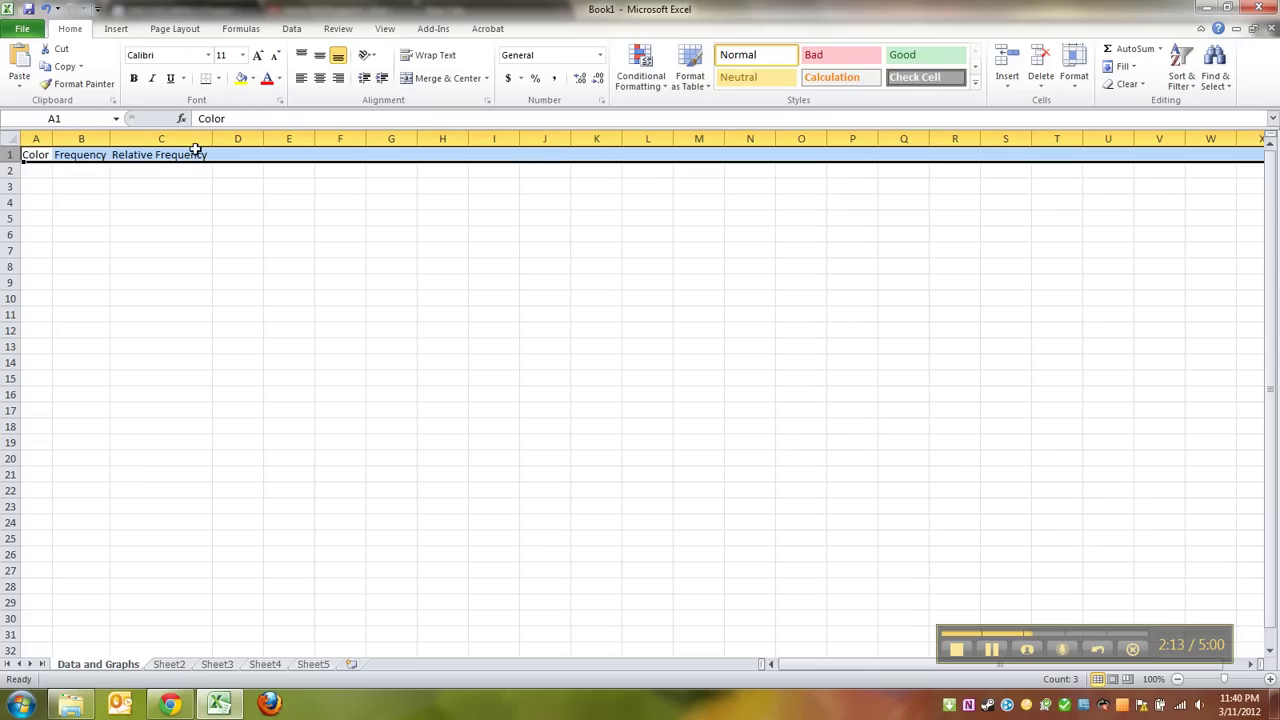
right_click(8, 155)
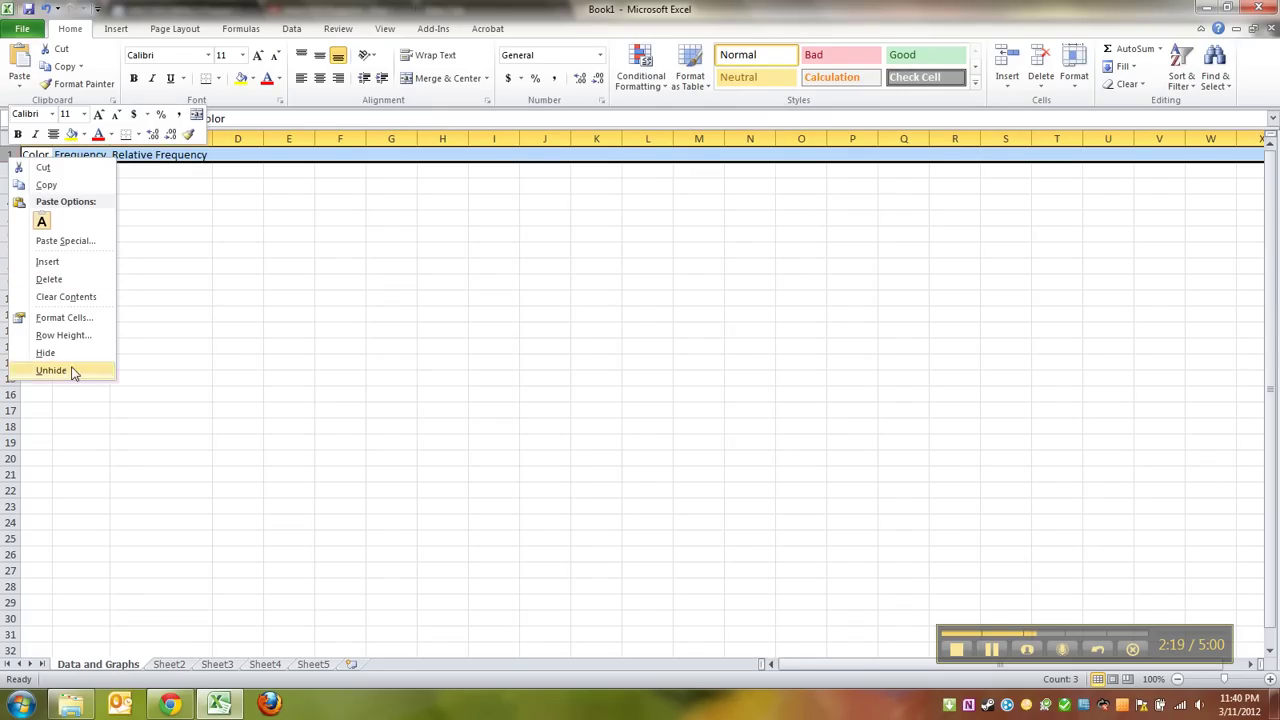
left_click(60, 262)
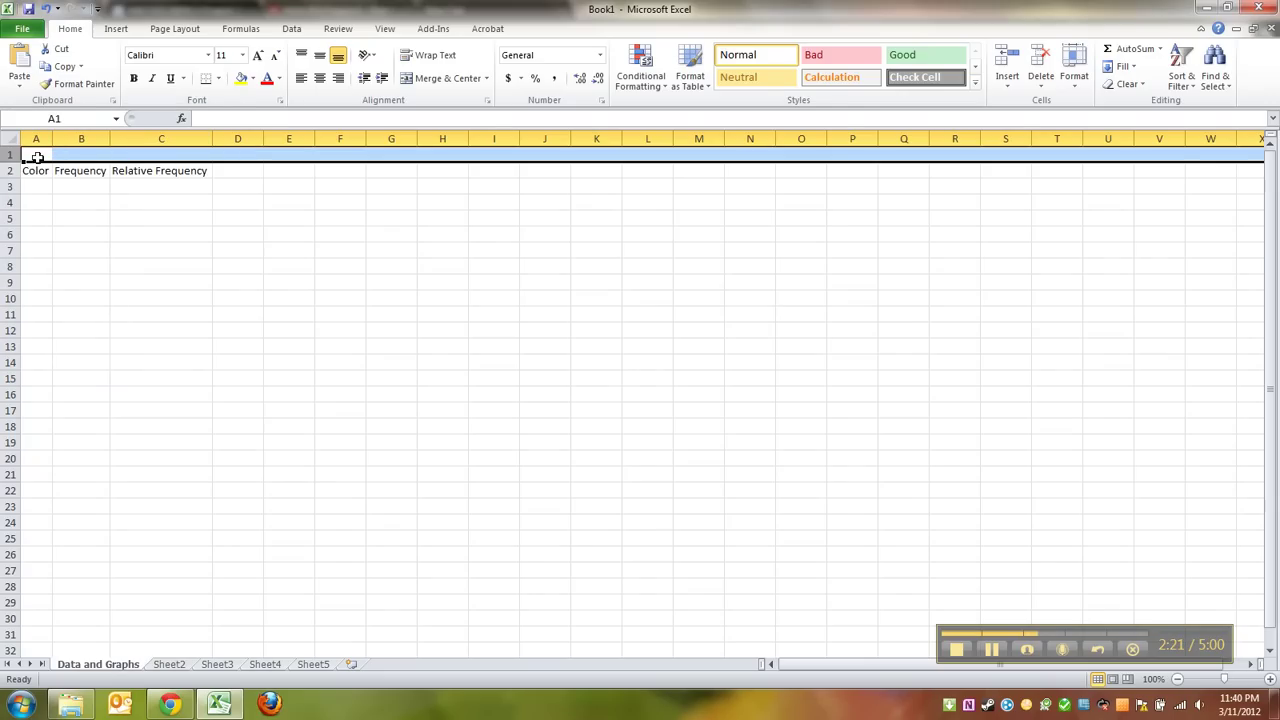
Enter the title Package #1 in cell A1 above the column headings.
left_click(37, 156)
type("Pac")
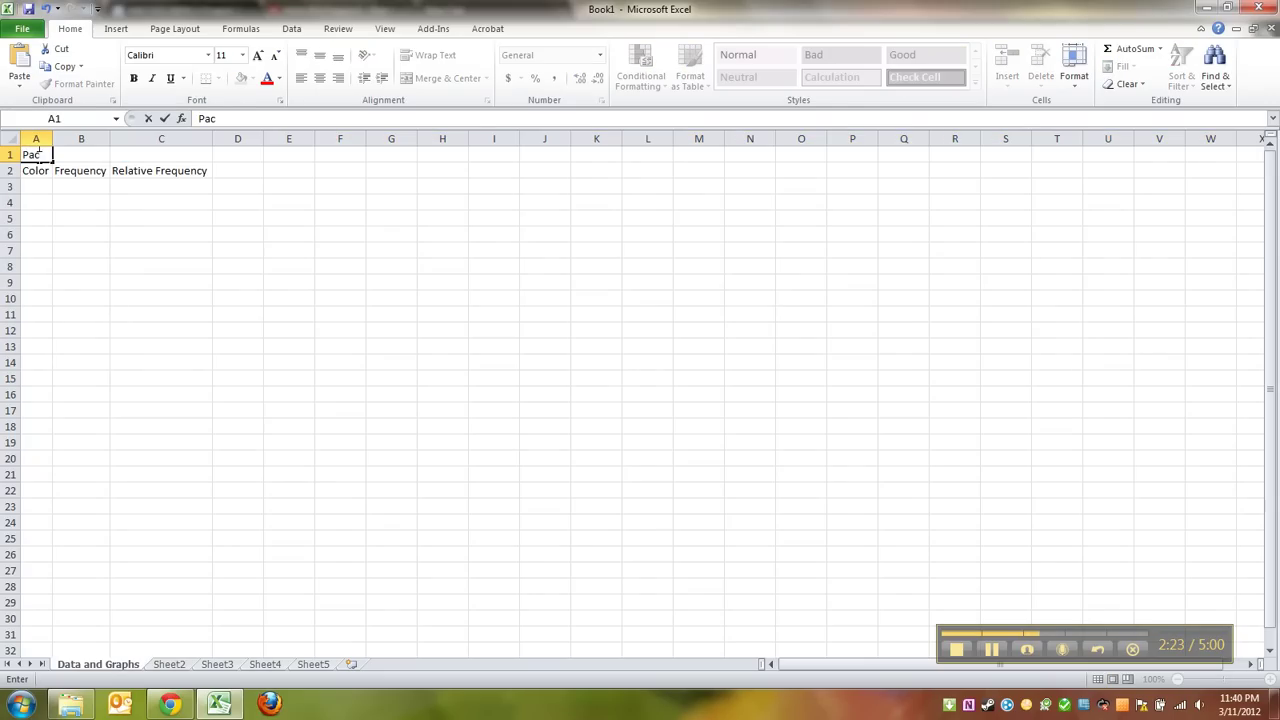
type("kage #1")
key("Return")
Make the title and column headings in A1:C2 bold.
left_click(37, 156)
key("shift+Down")
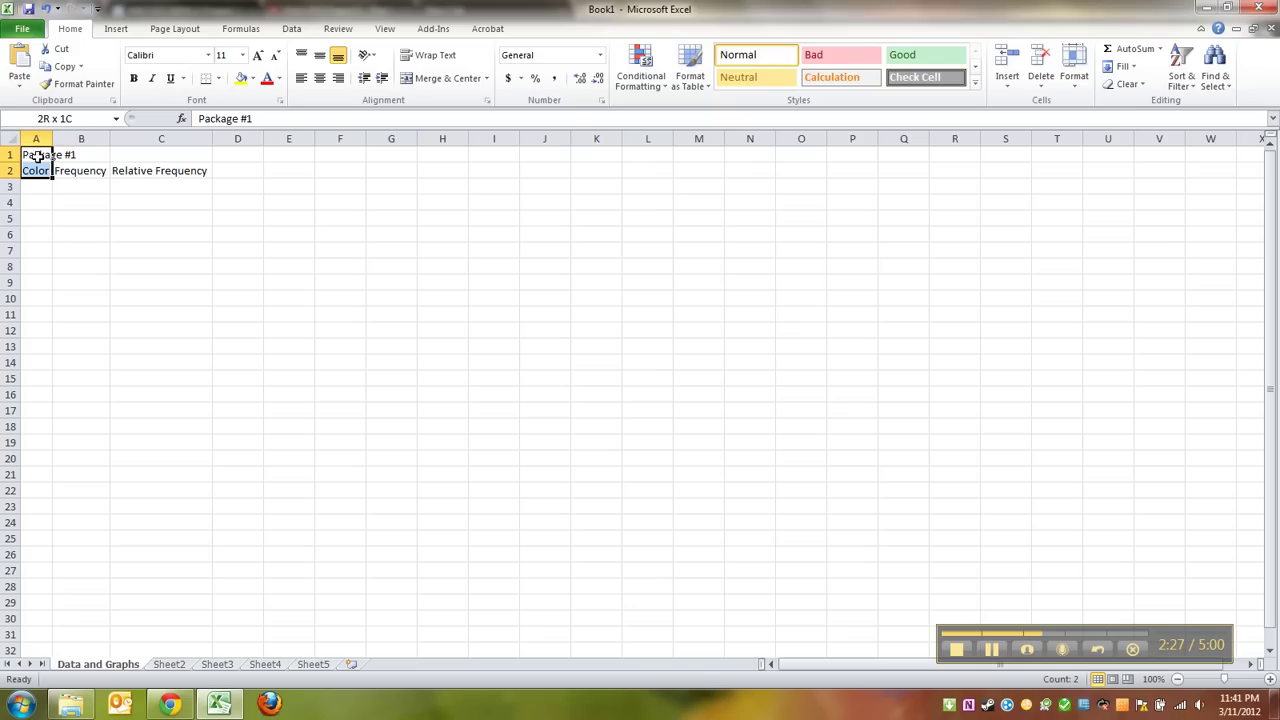
key("shift+Right")
key("shift+Right")
key("ctrl+b")
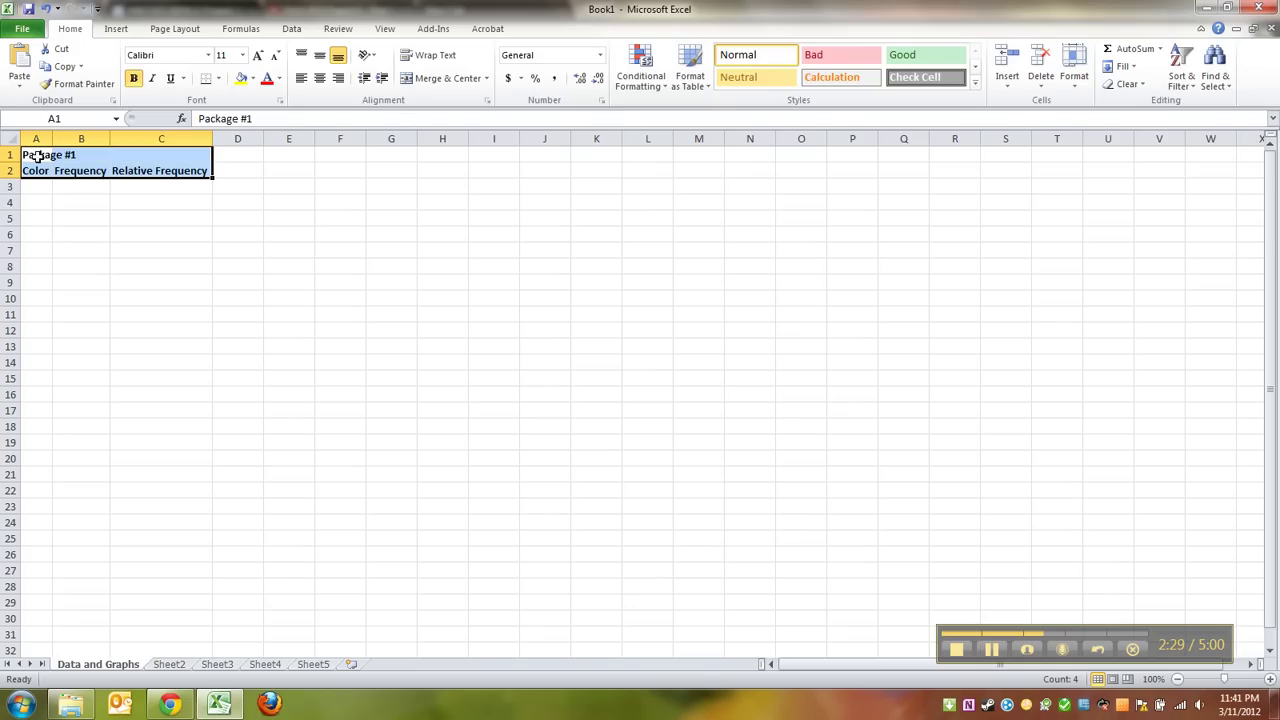
left_click_drag(26, 152, 156, 163)
left_click_drag(28, 155, 152, 166)
Enter the colors Orange, Purple, Green, White and Red in cells A3 to A7.
left_click(34, 181)
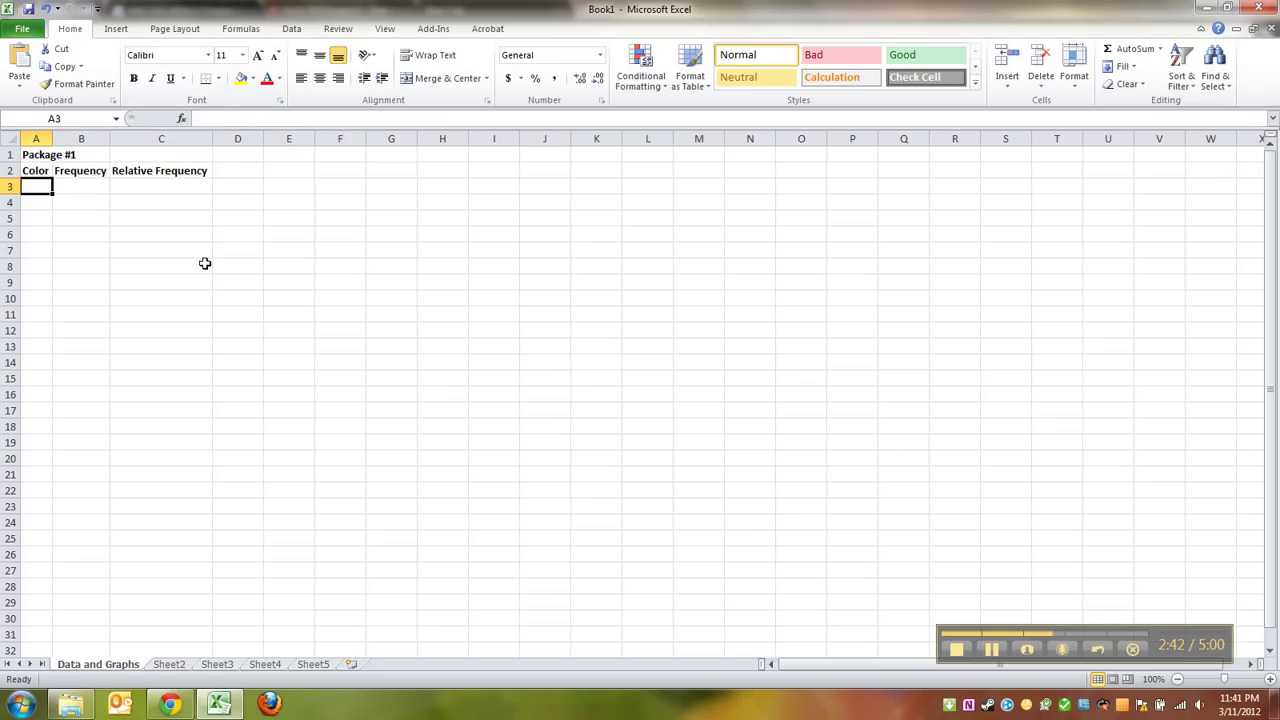
left_click(990, 650)
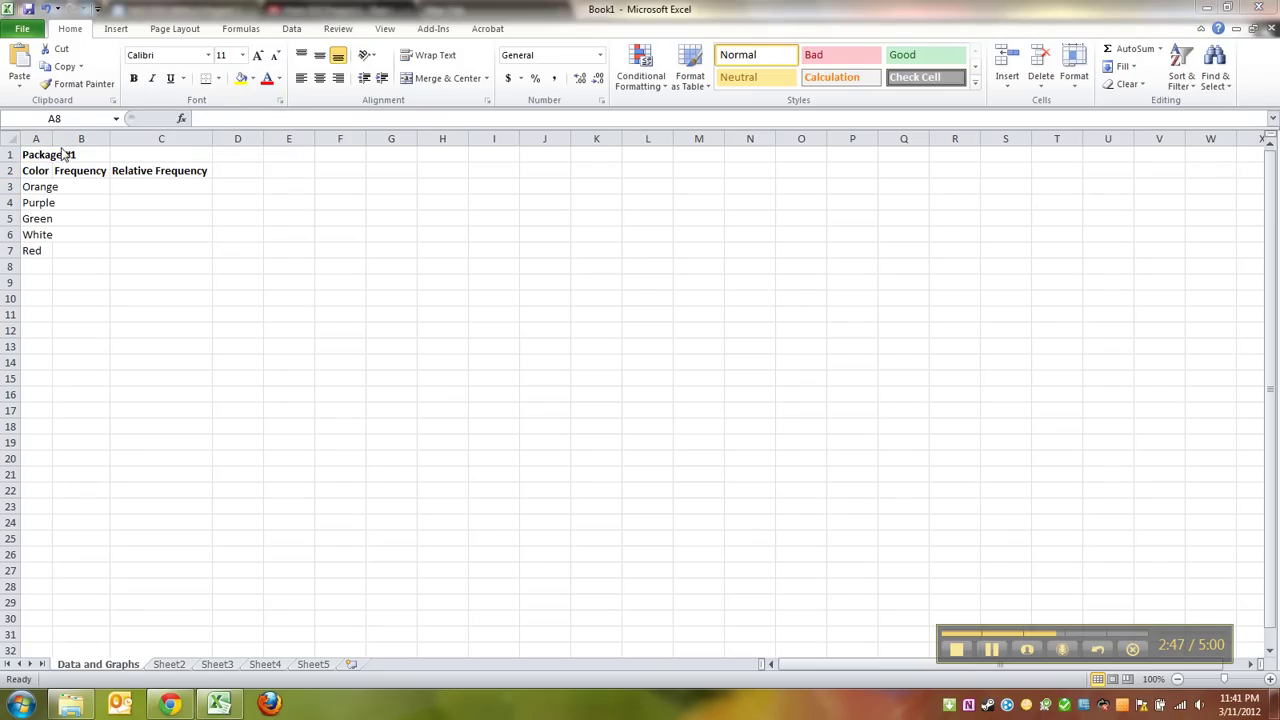
Auto-fit the width of column A and make the color names in A3:A7 bold.
left_click(37, 204)
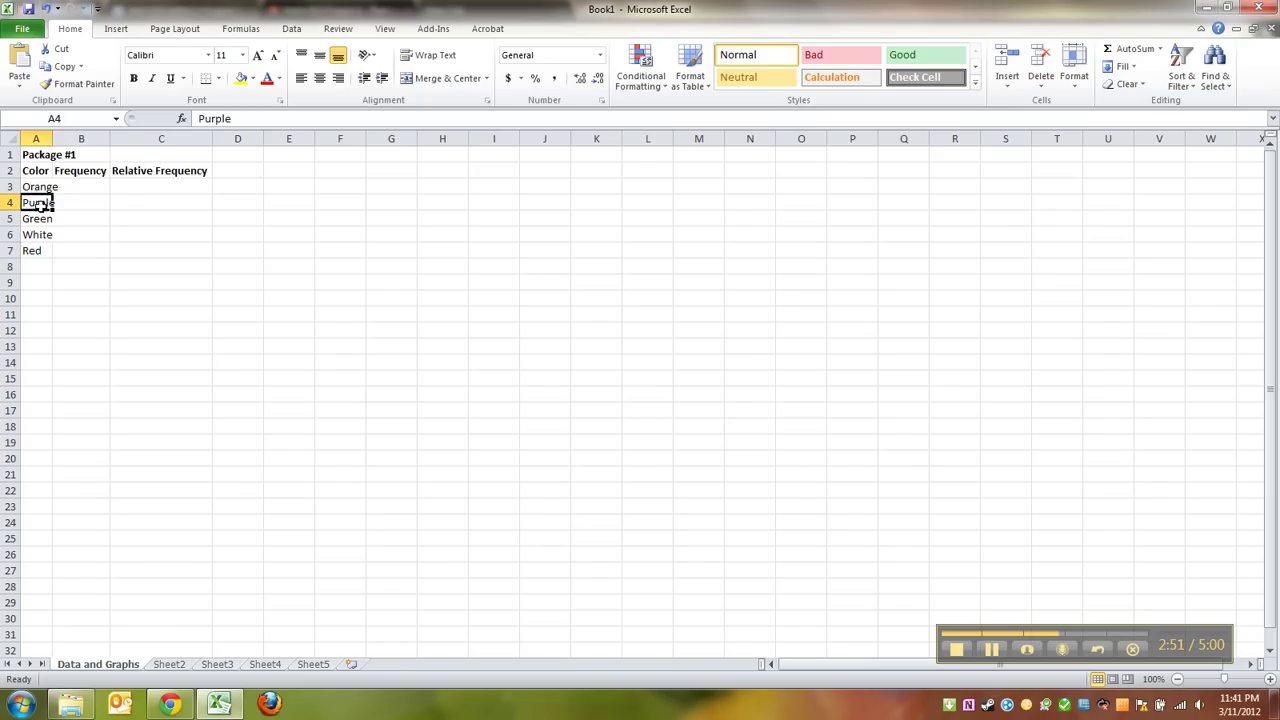
double_click(52, 138)
left_click_drag(55, 186, 57, 254)
key("ctrl+b")
left_click(60, 154)
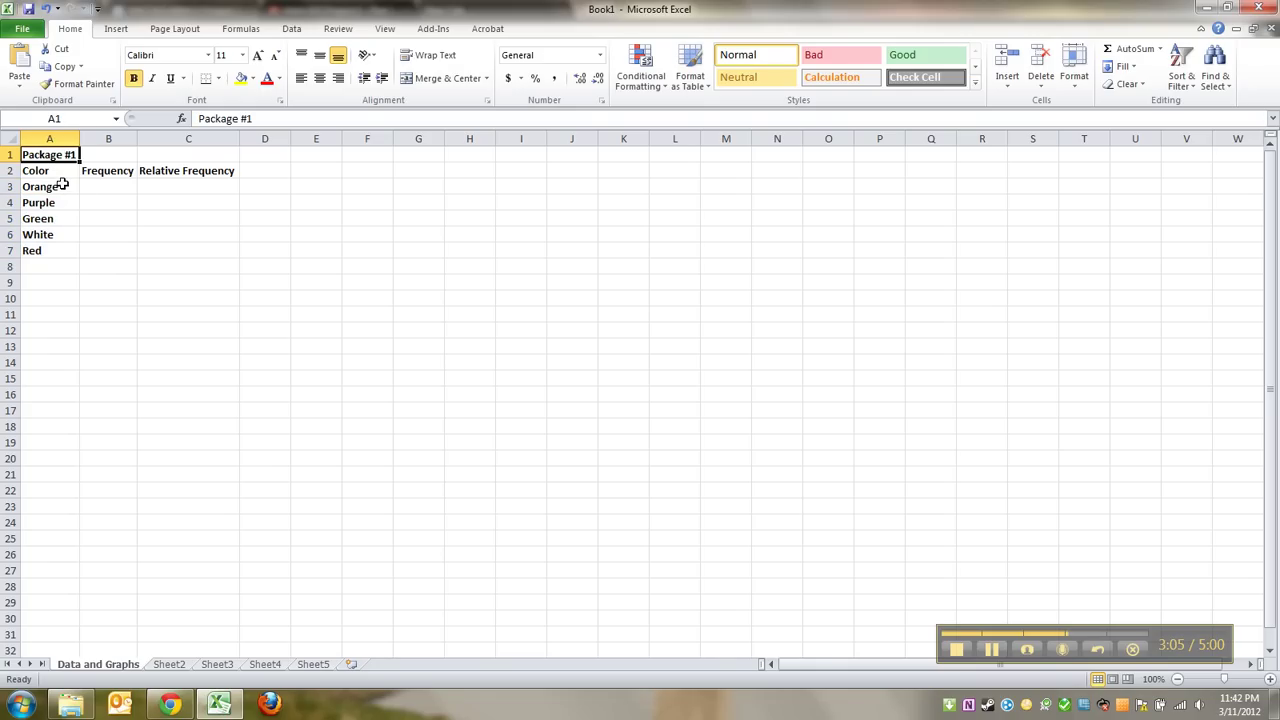
Enter the frequencies 58, 66, 59, 59 and 69 in cells B3 to B7.
left_click(87, 188)
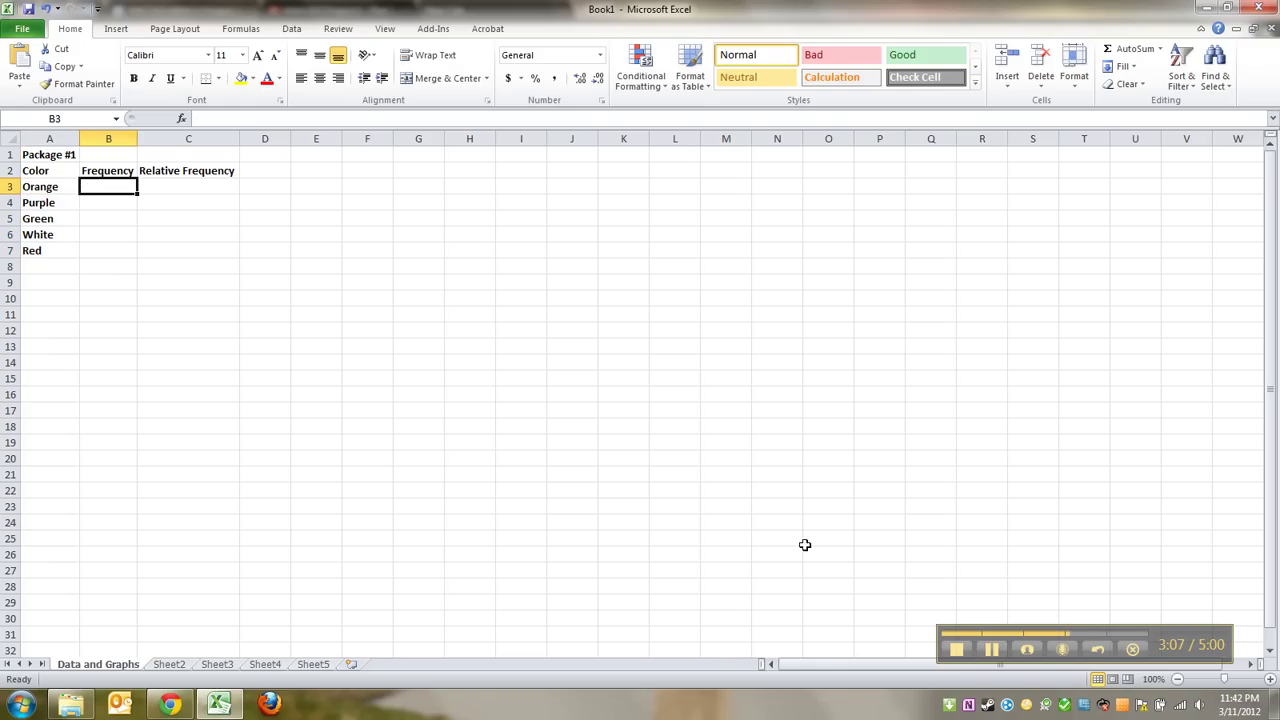
left_click(990, 650)
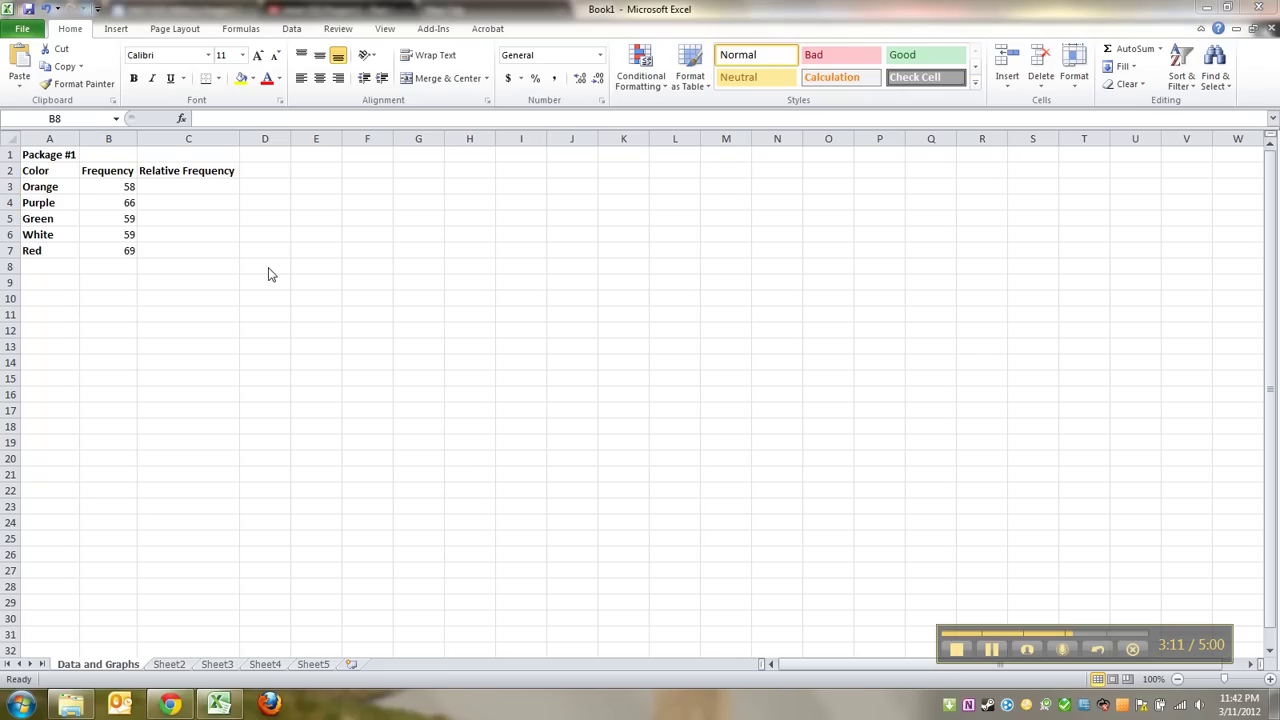
left_click(117, 205)
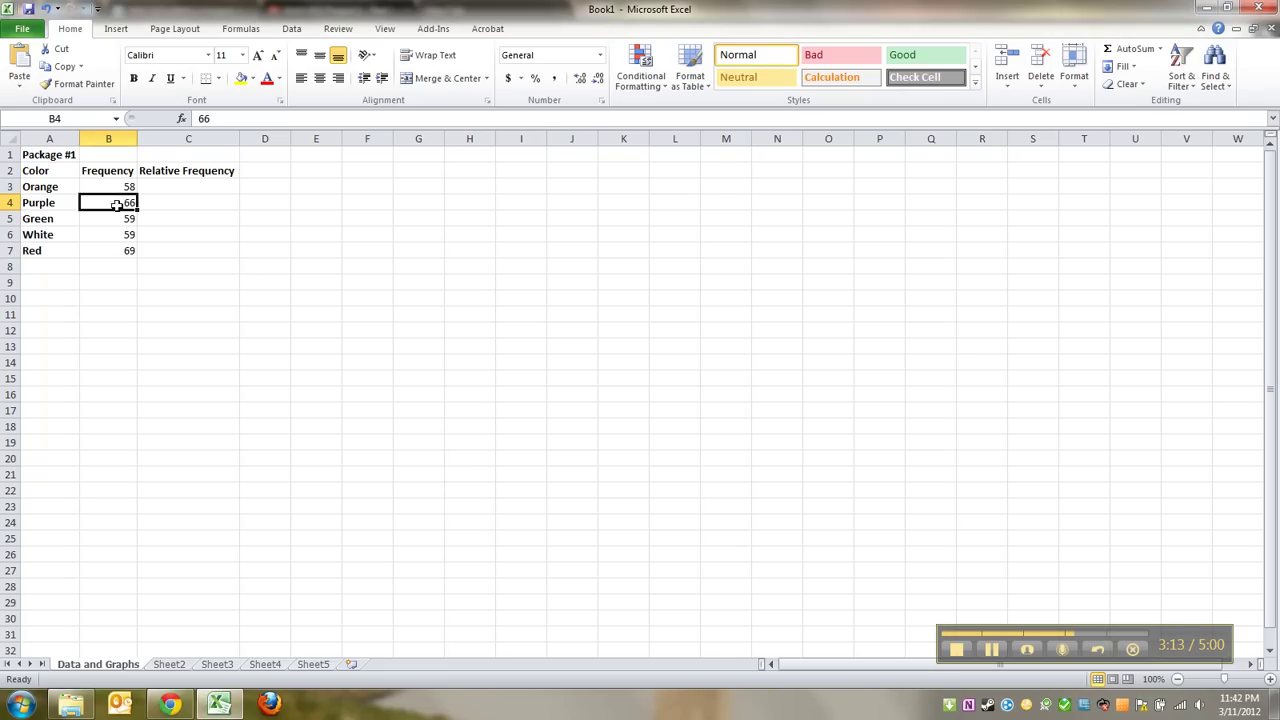
left_click(117, 234)
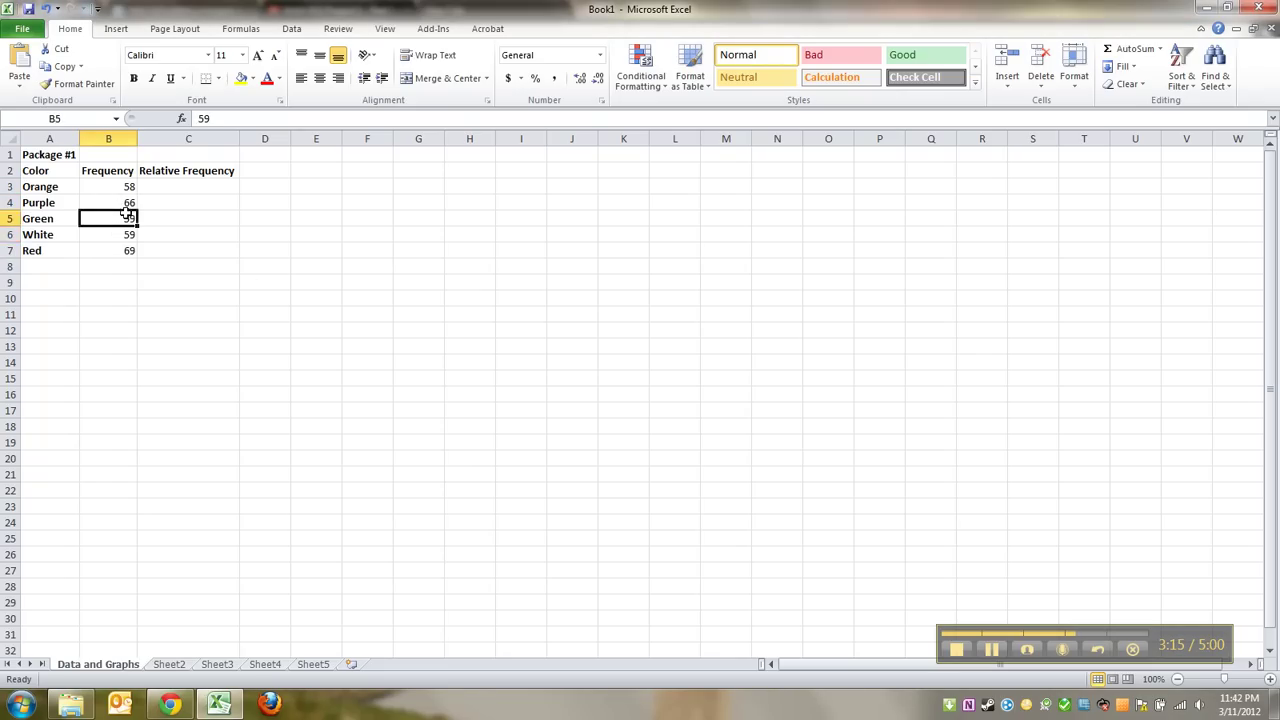
type("5")
key("Escape")
type("59")
key("Return")
type("69")
key("Return")
key("Left")
key("Up")
key("Up")
type("White")
key("Return")
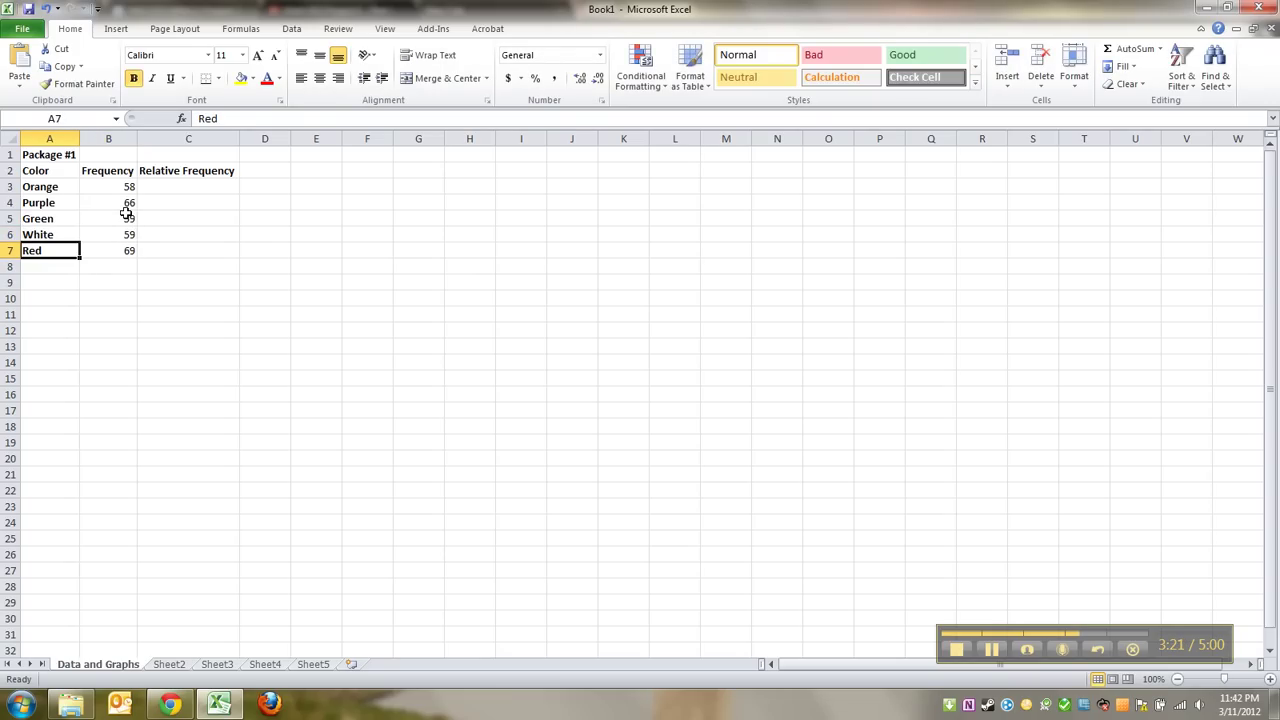
type("Red")
key("Return")
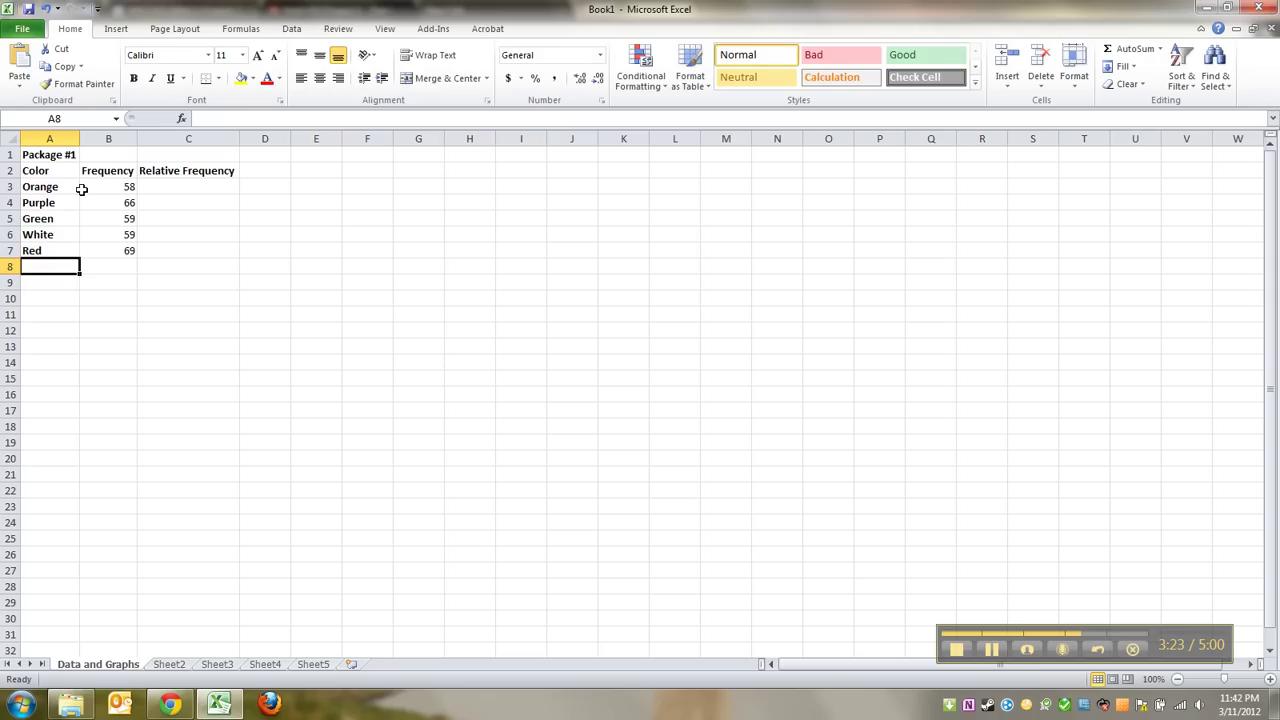
Apply All Borders to the table range A2:C7.
left_click_drag(49, 173, 223, 251)
left_click(218, 78)
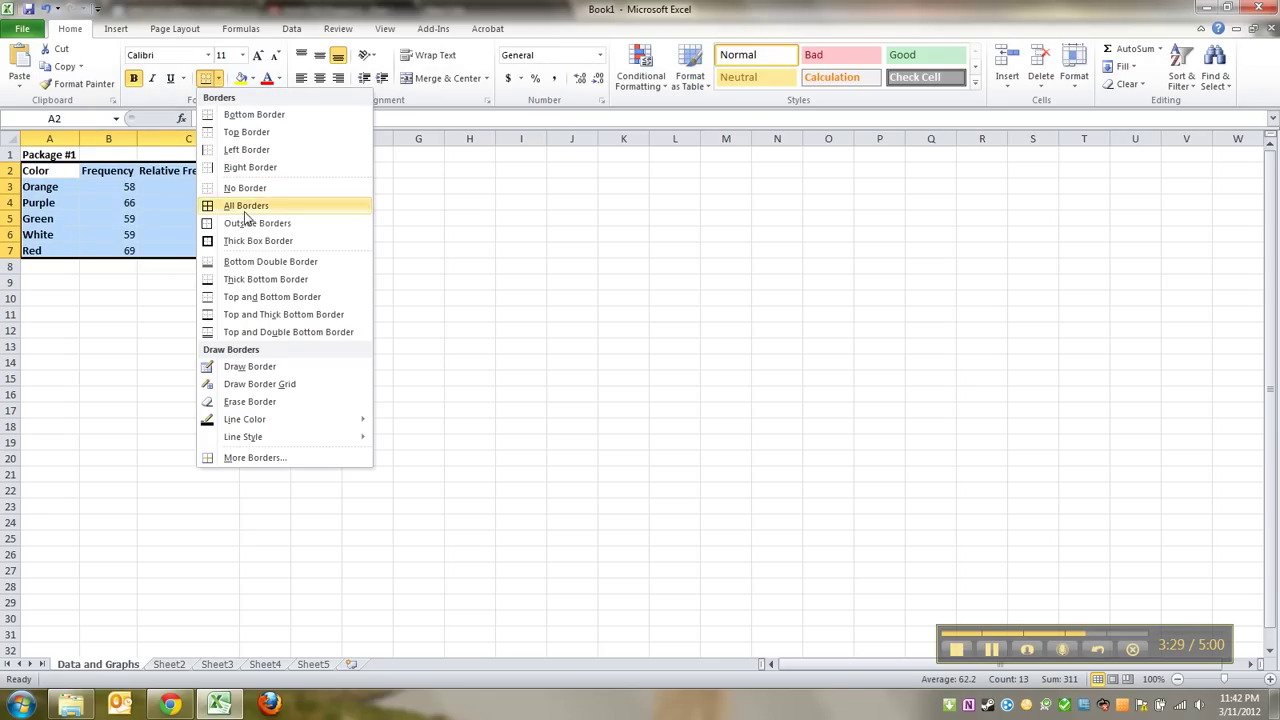
left_click(51, 181)
left_click_drag(51, 174, 168, 245)
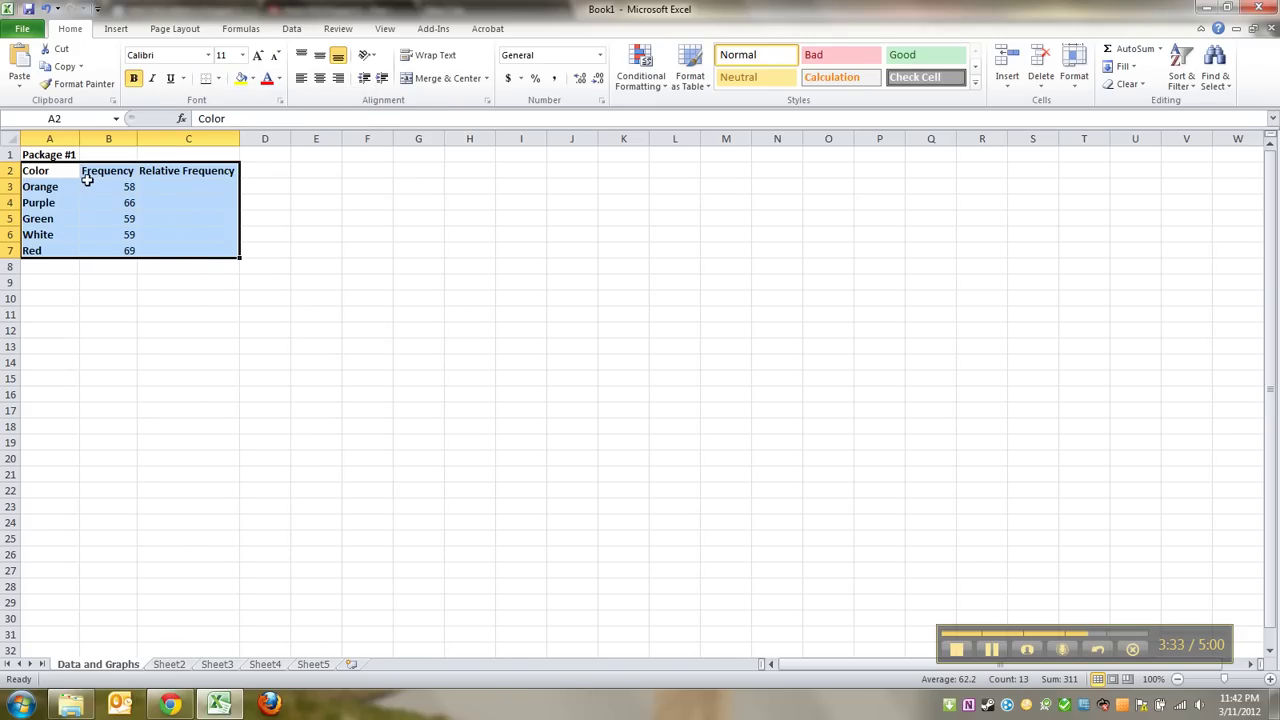
left_click(219, 80)
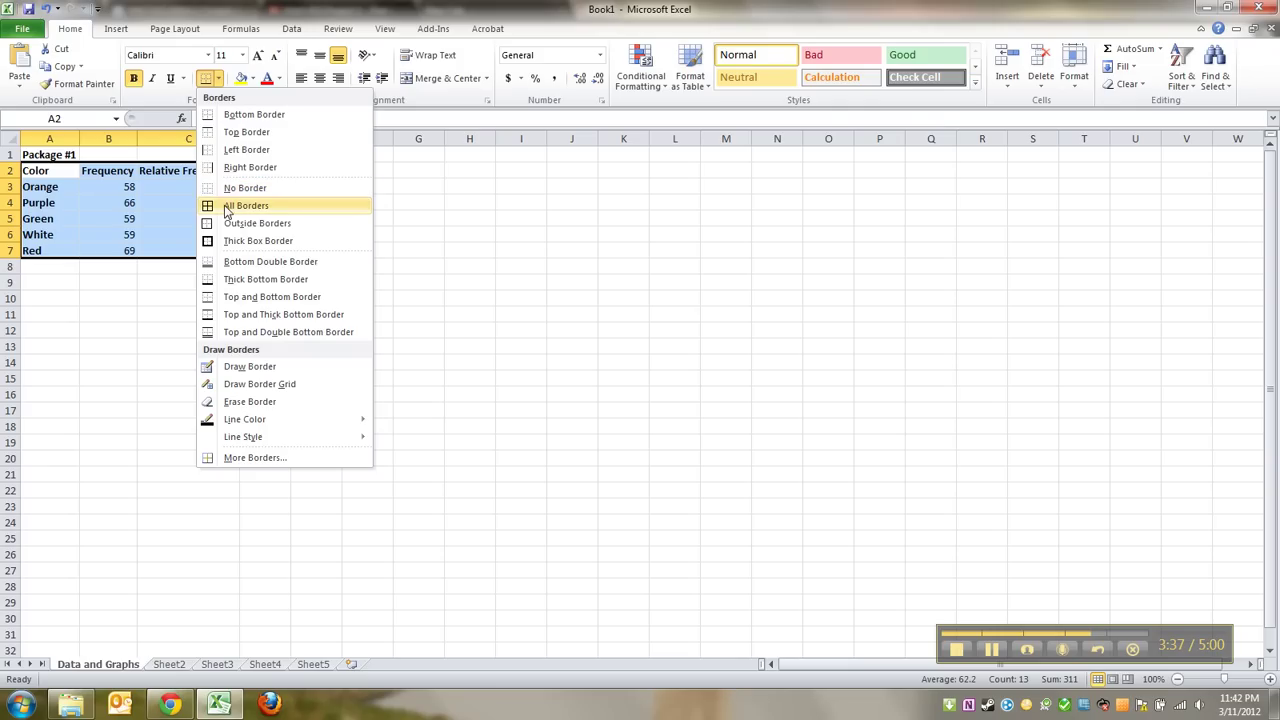
left_click(212, 206)
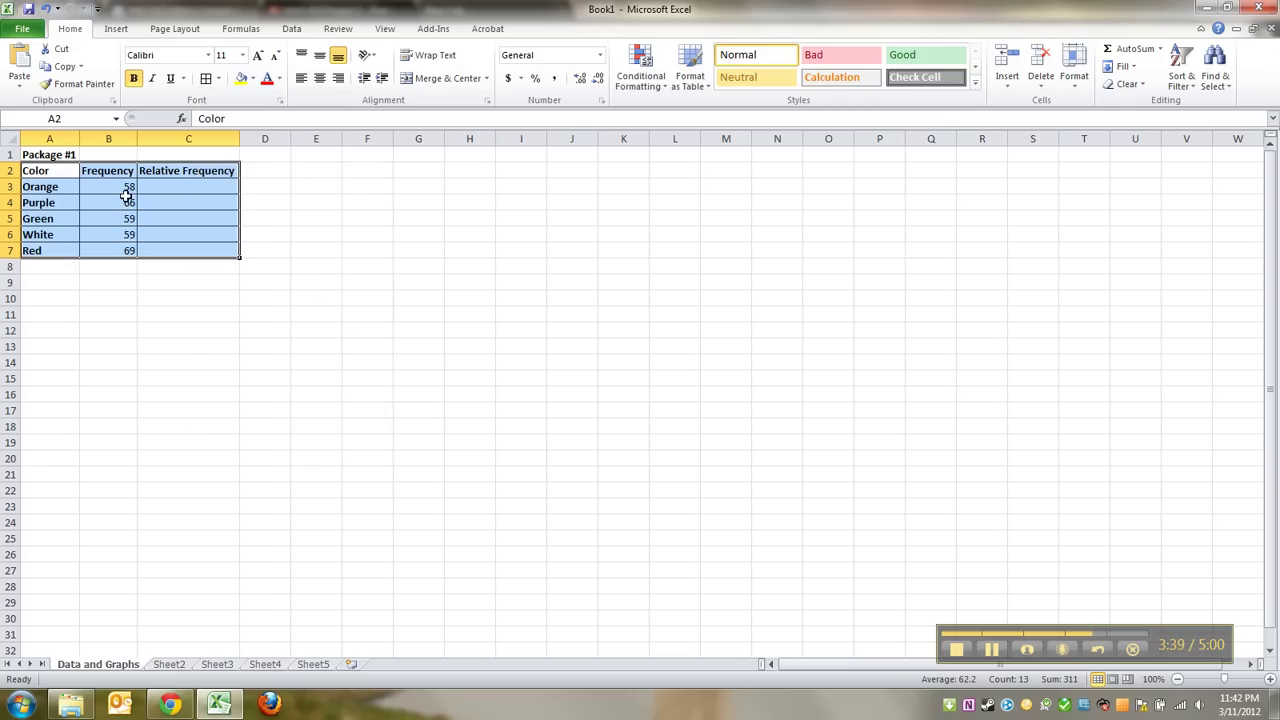
right_click(128, 192)
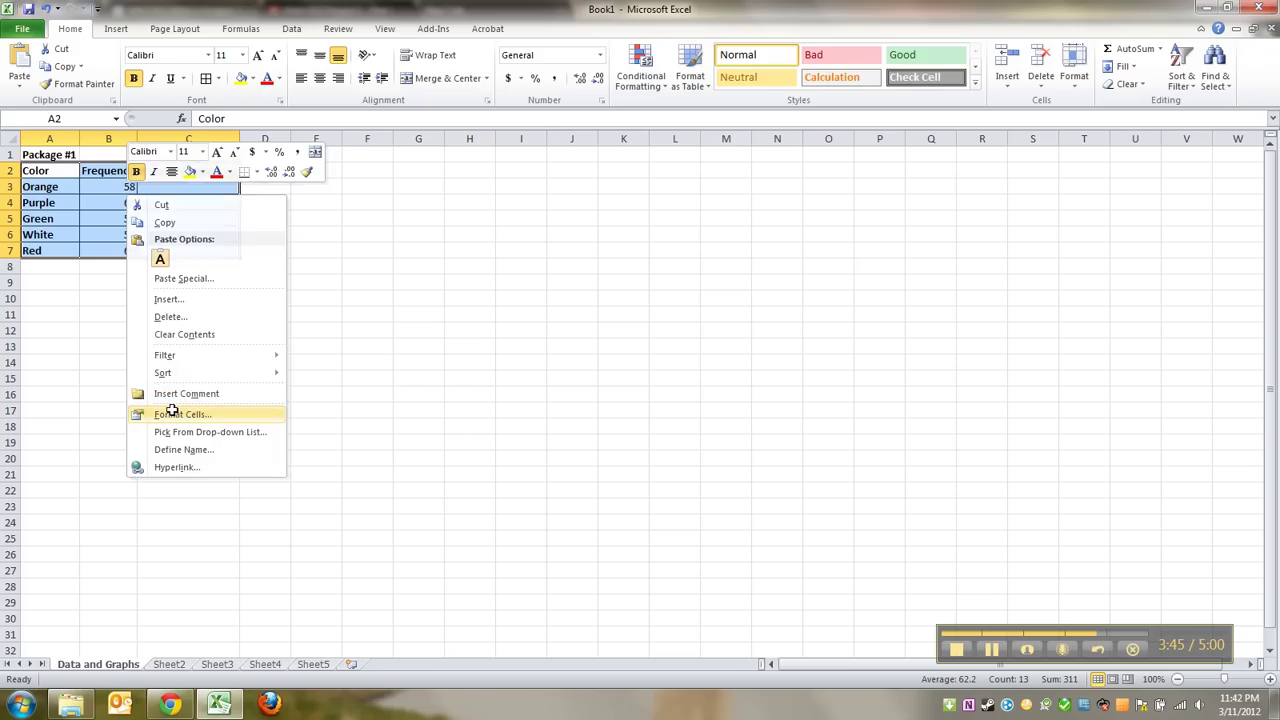
left_click(174, 416)
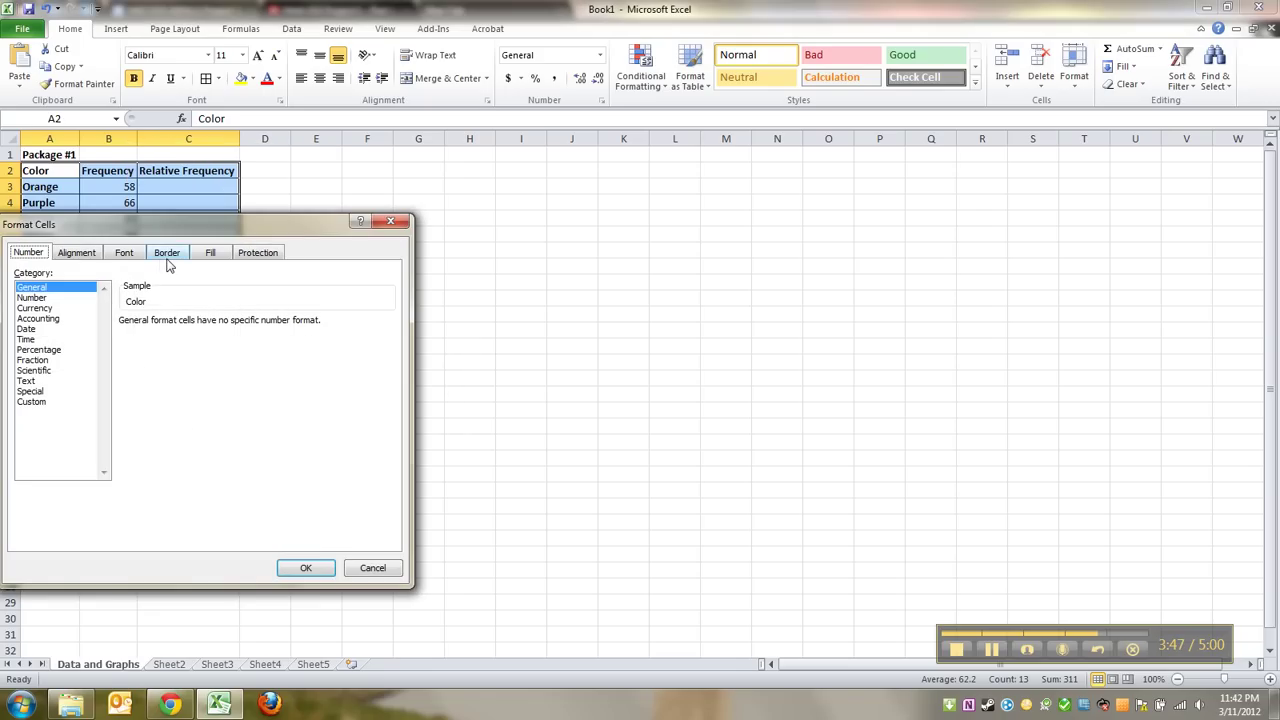
left_click(165, 256)
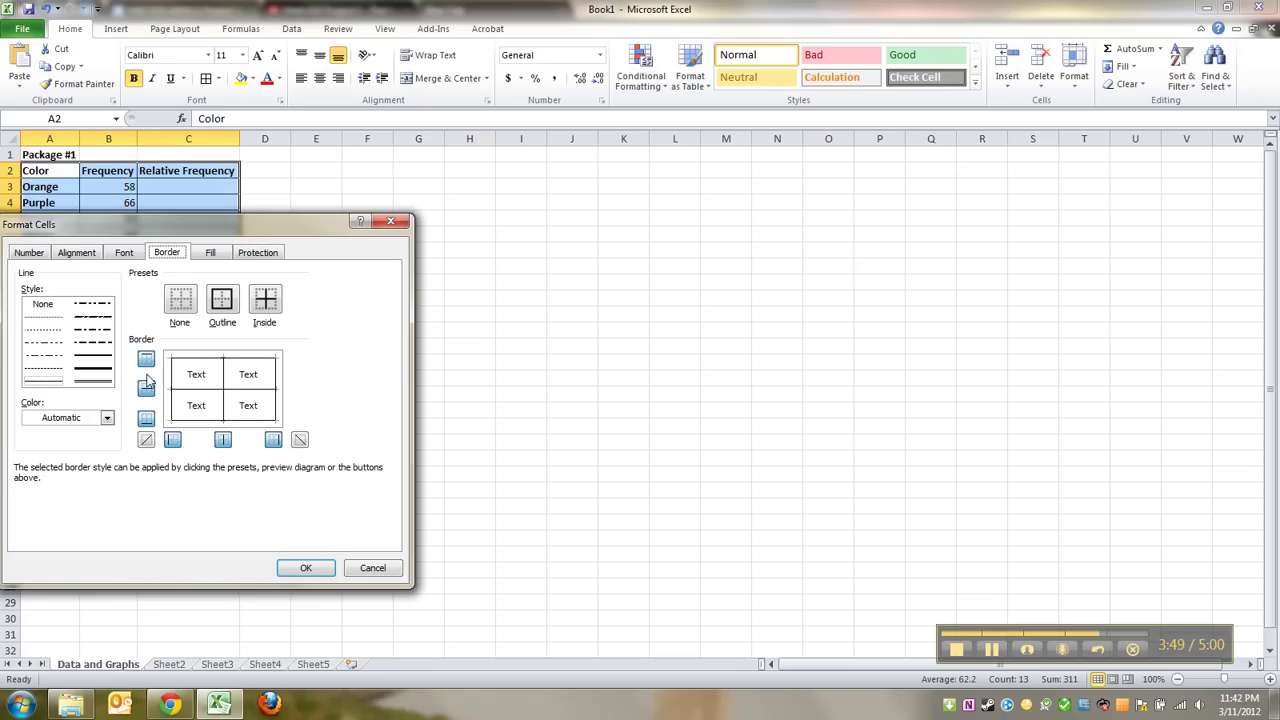
left_click(372, 568)
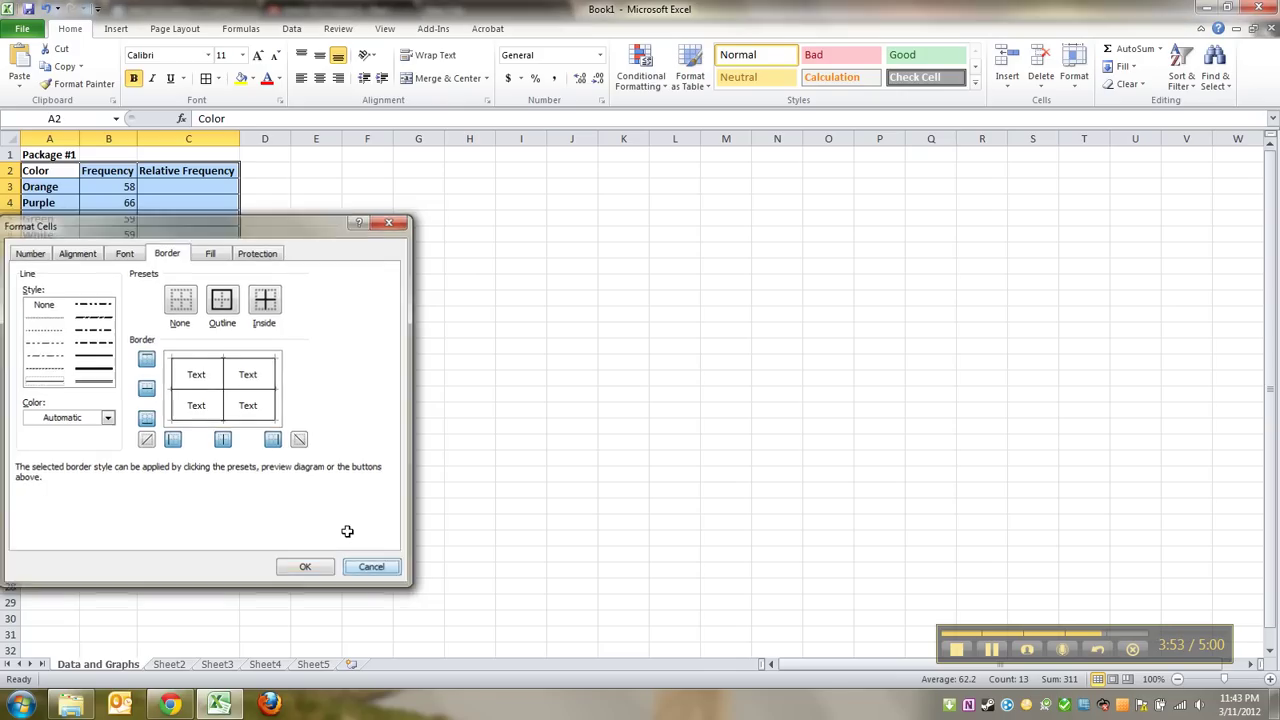
left_click(217, 79)
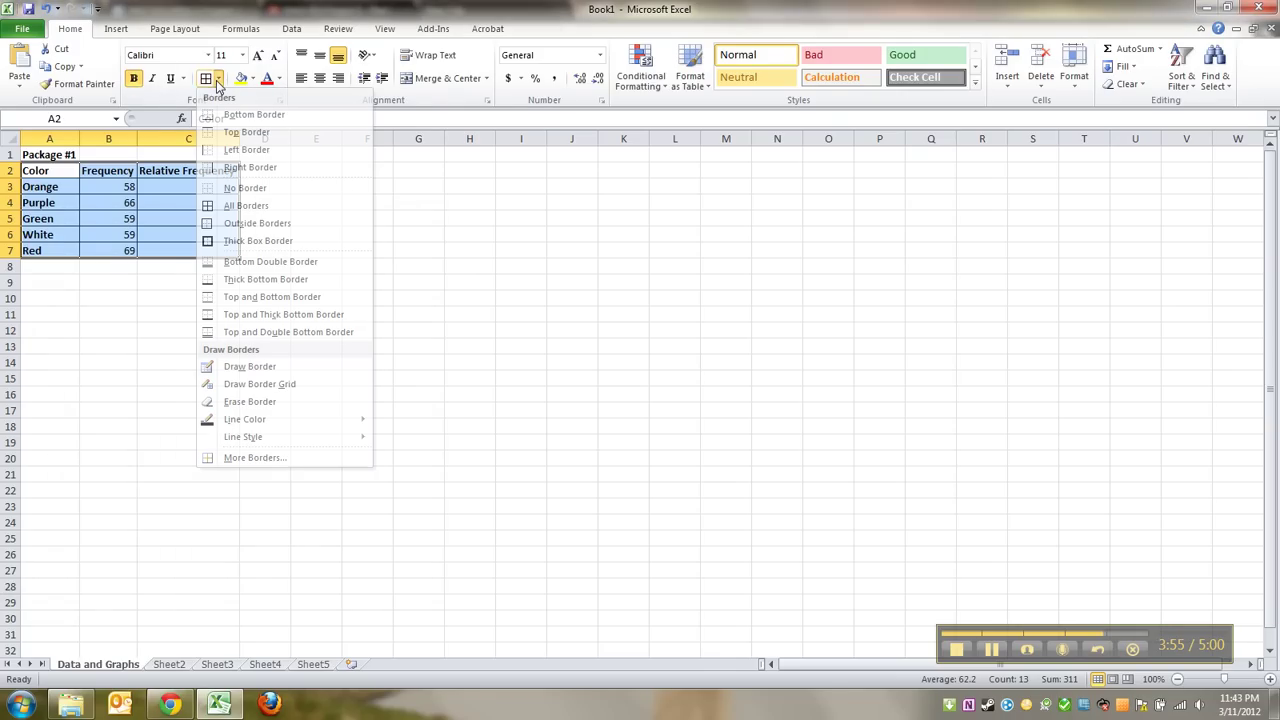
left_click(246, 205)
left_click(183, 265)
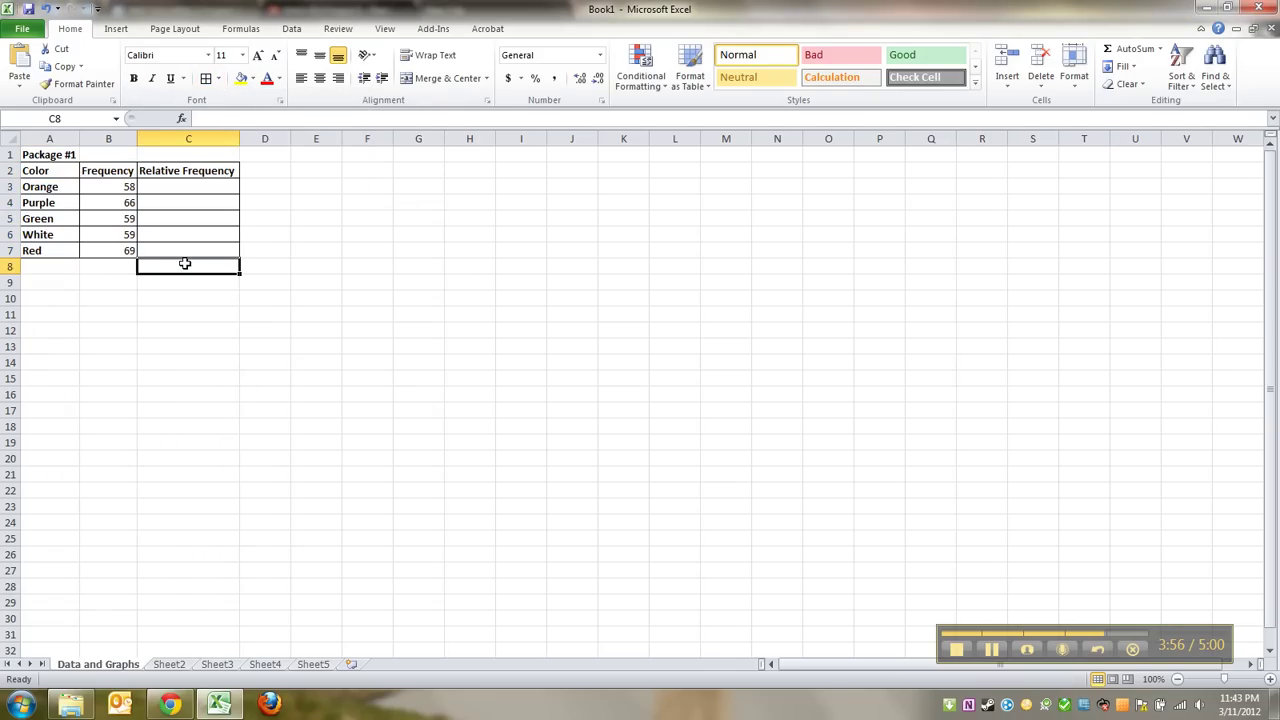
left_click(116, 277)
Copy the titled Package #1 table in A1:C7 and paste it at cell E1 with its formatting.
left_click_drag(50, 150, 151, 250)
key("ctrl+c")
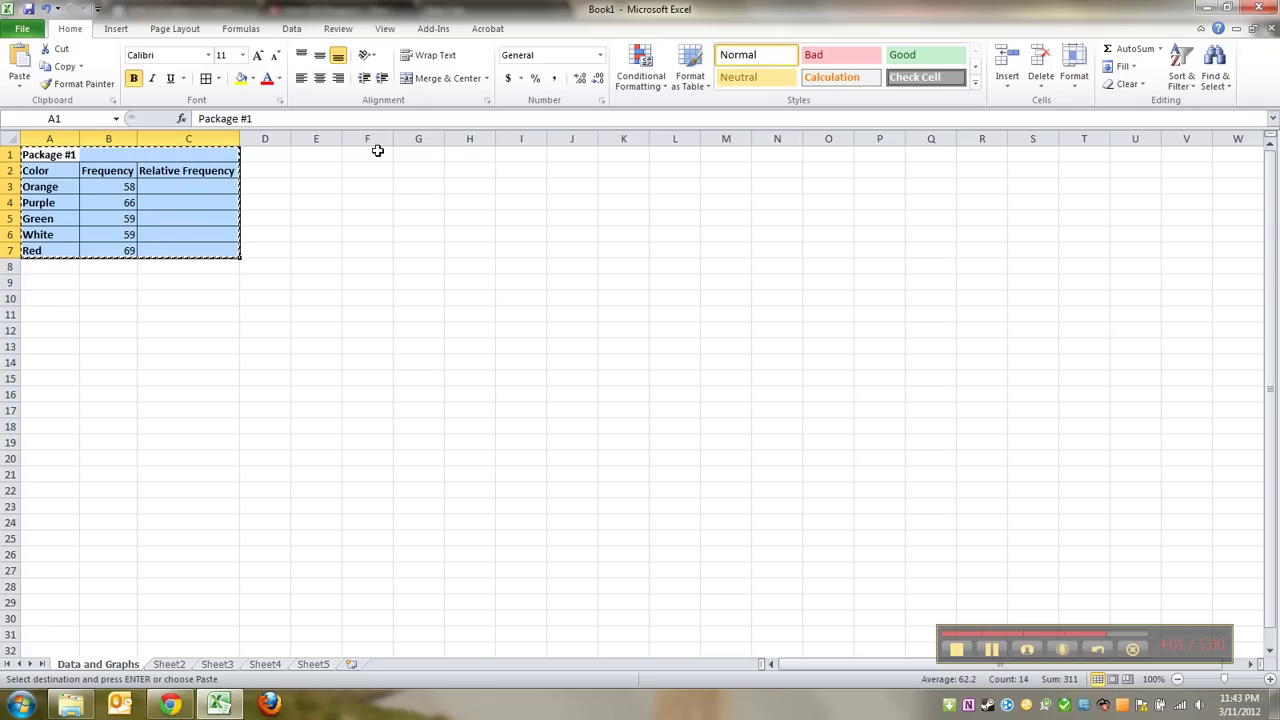
left_click(326, 152)
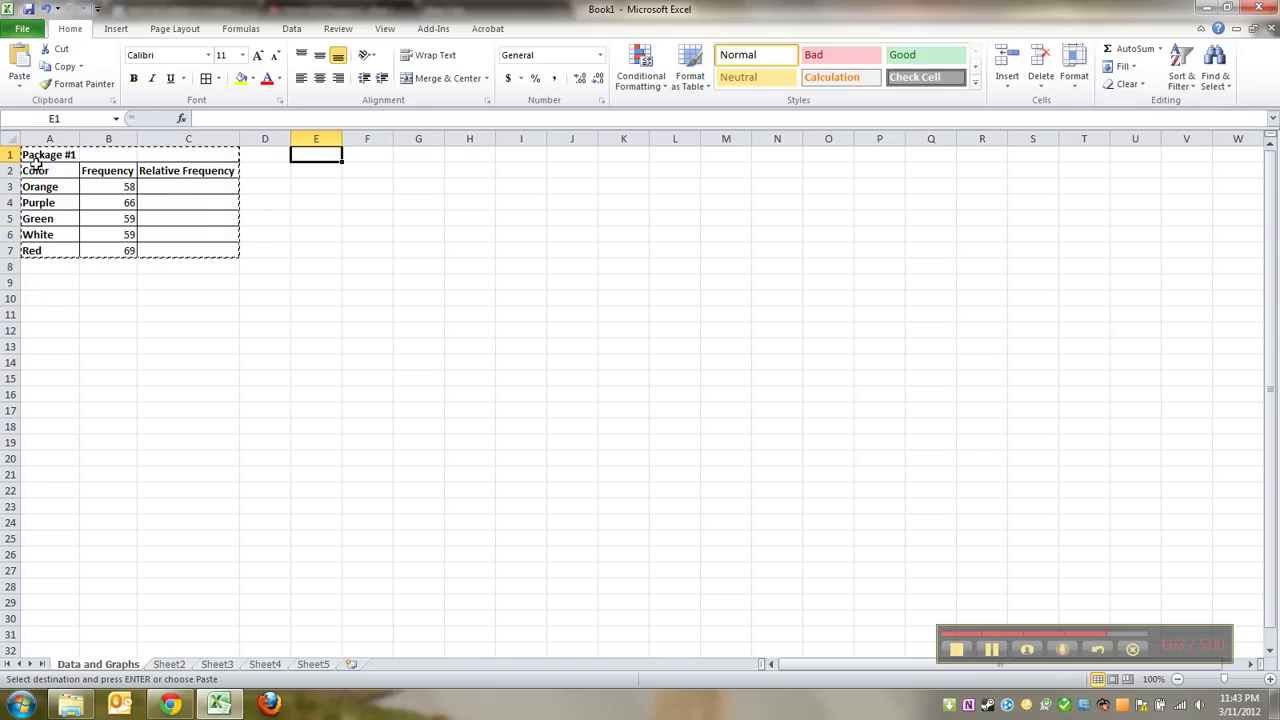
left_click_drag(40, 155, 173, 249)
left_click(52, 153)
left_click_drag(52, 153, 191, 251)
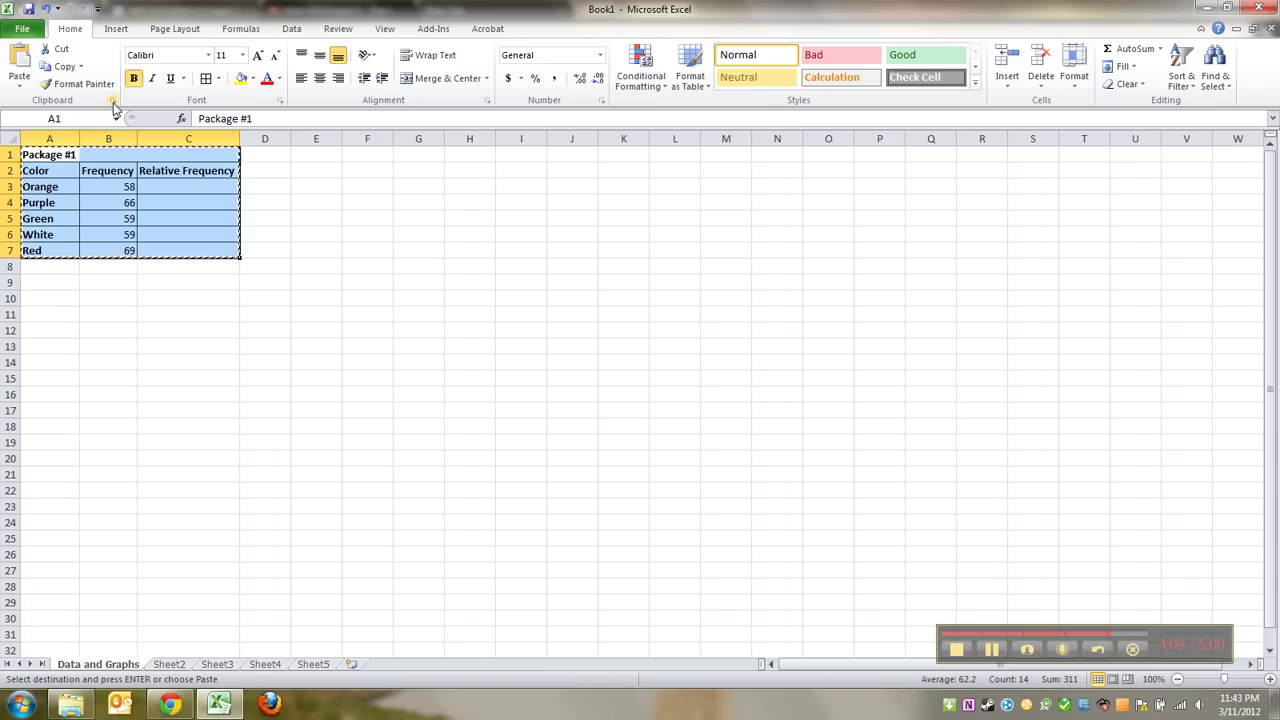
left_click(63, 68)
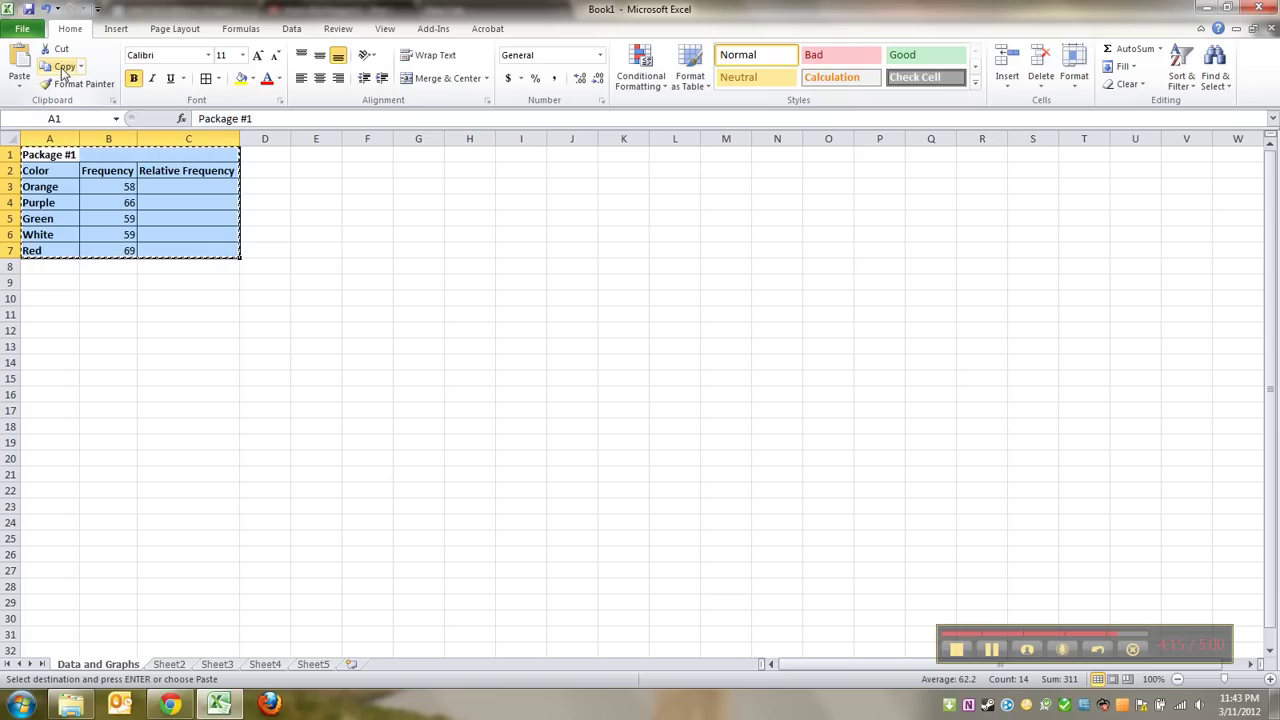
left_click(335, 162)
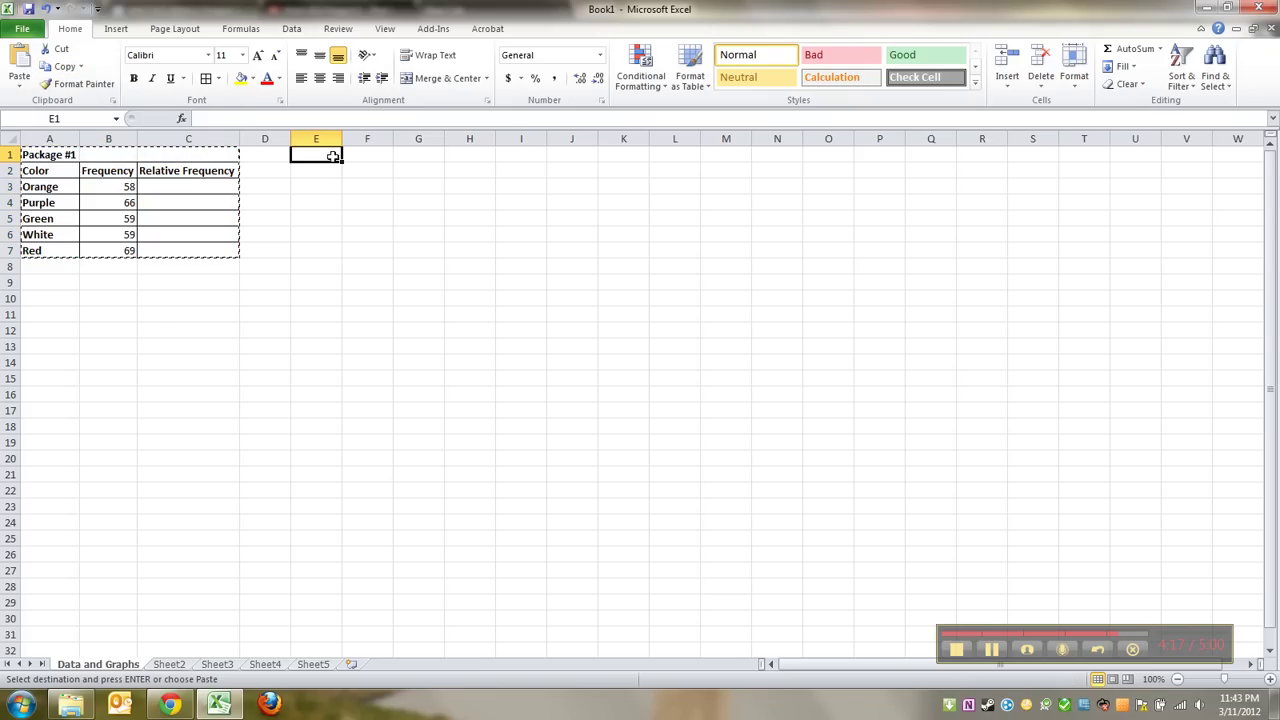
right_click(335, 162)
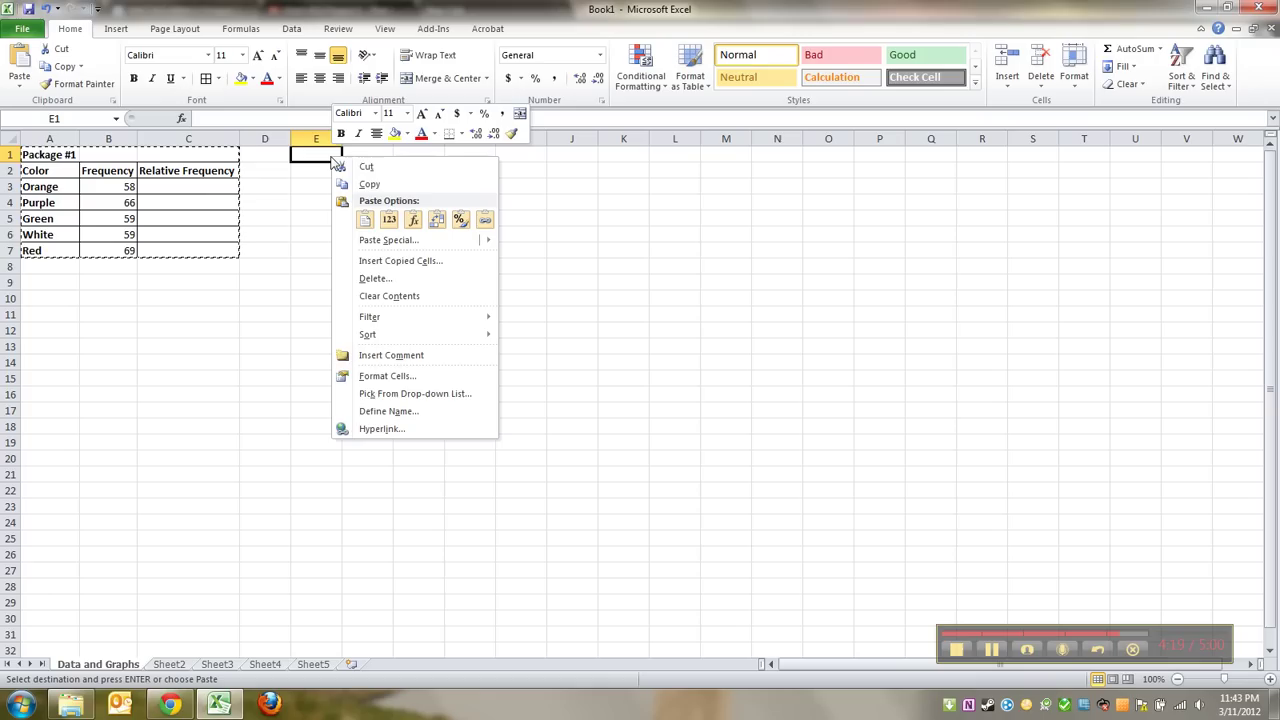
left_click(365, 220)
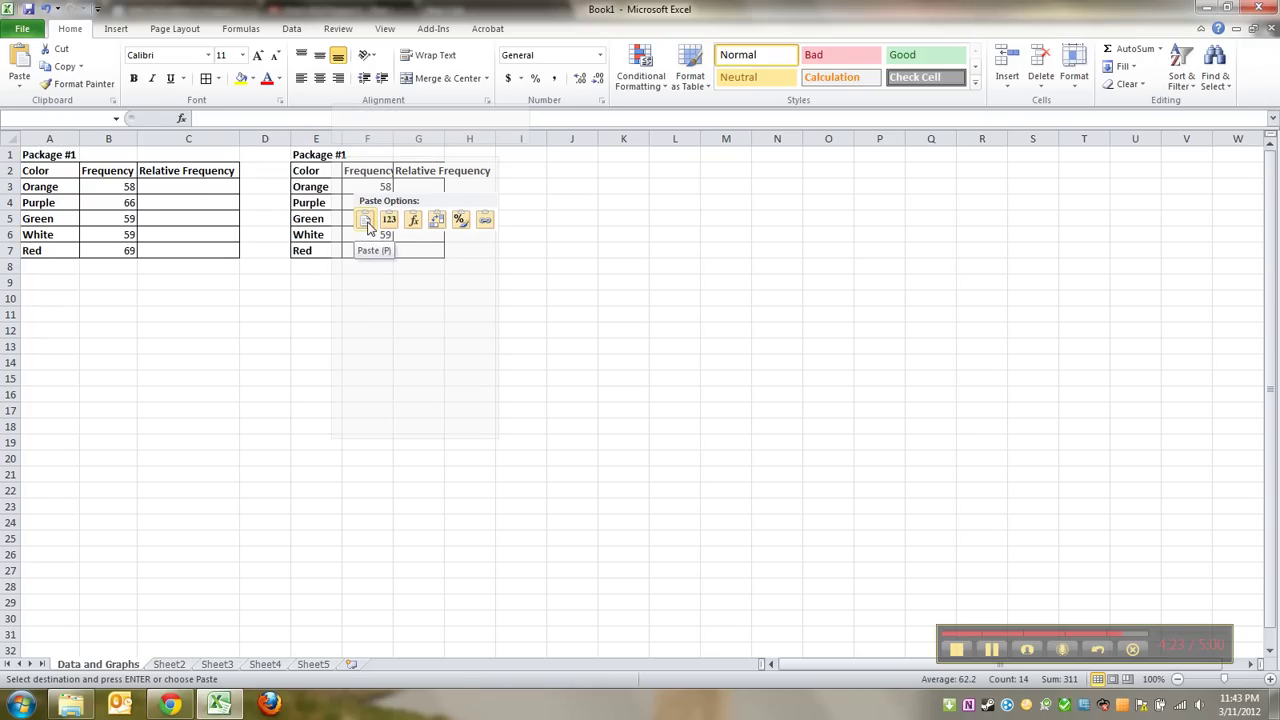
left_click(367, 226)
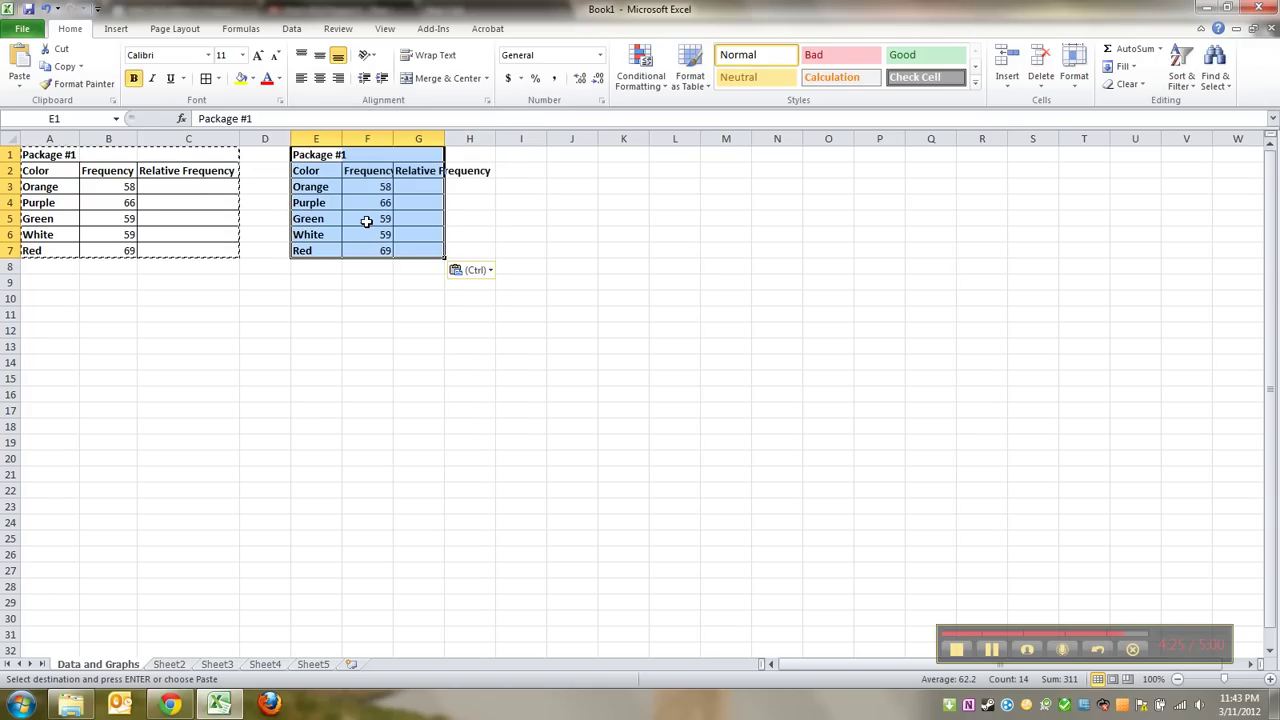
Auto-fit the widths of columns E to G to the copied table's contents.
left_click(331, 234)
left_click_drag(324, 133, 445, 148)
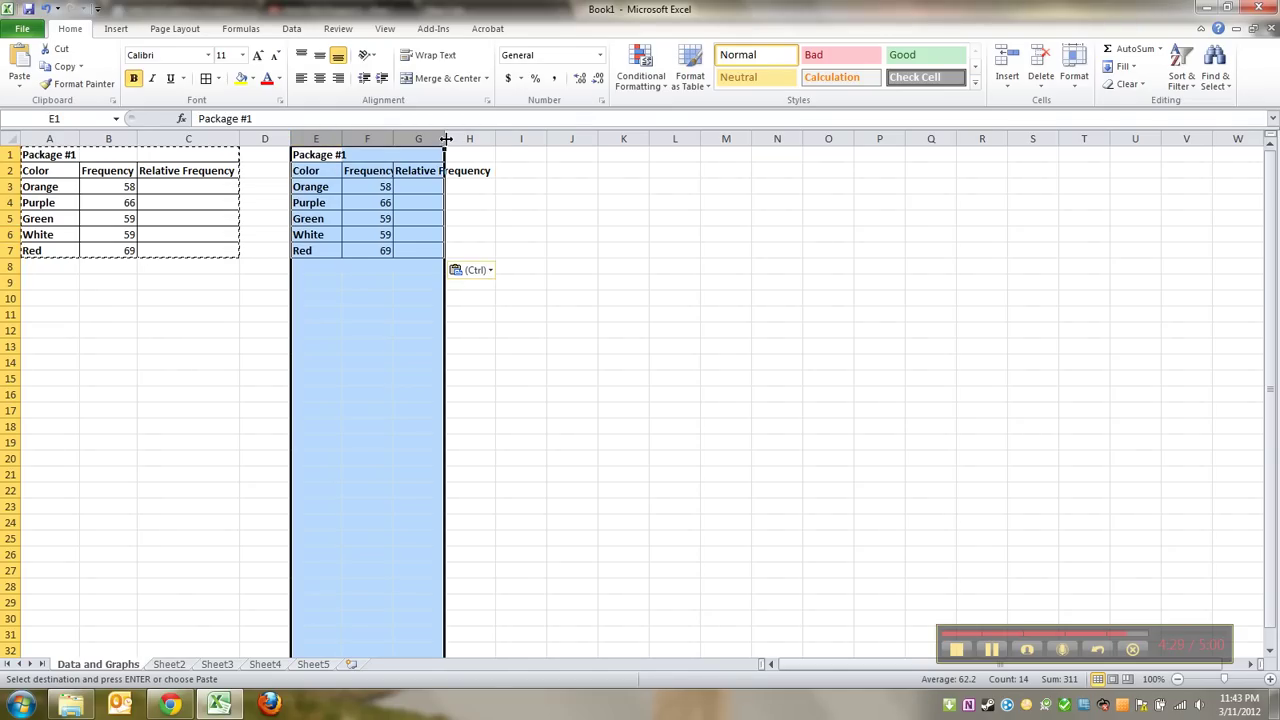
double_click(446, 138)
Change the copied table's title in E1 to Package #2.
left_click(343, 152)
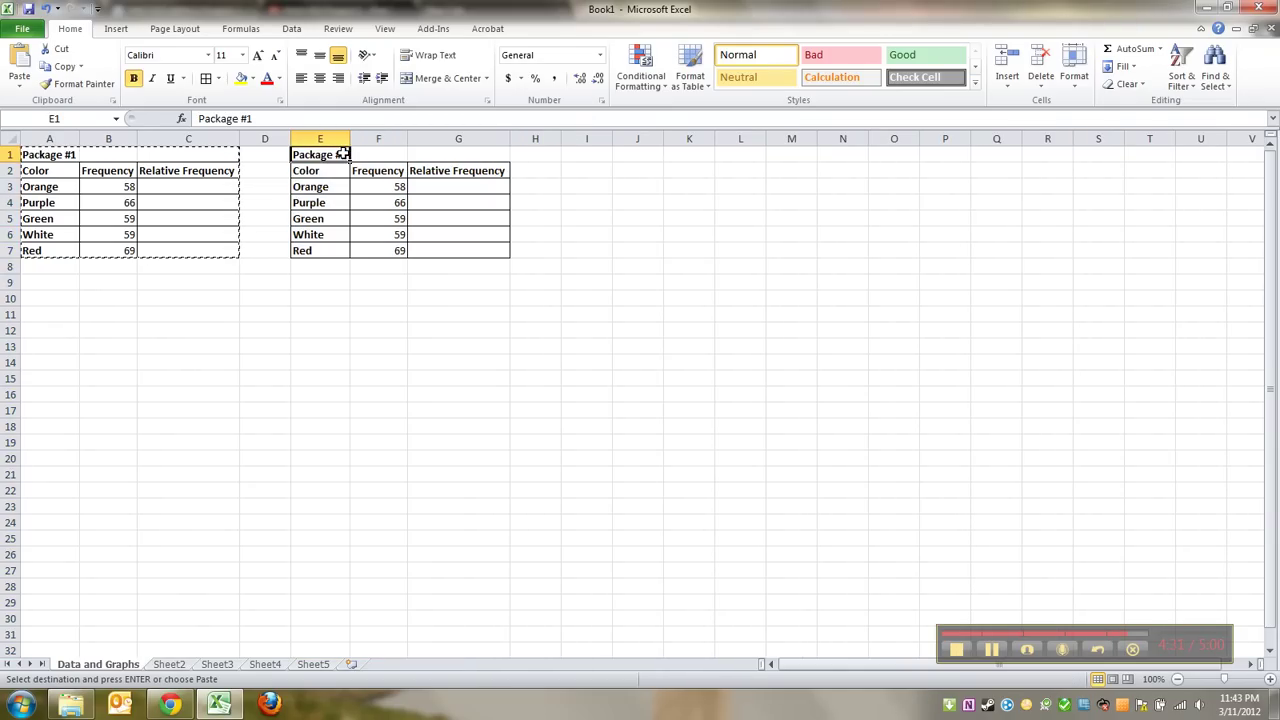
type("Package #2")
key("Return")
Replace the Package #2 frequencies in F3 to F7 with 7, 7, 9, 10 and 16.
left_click(398, 185)
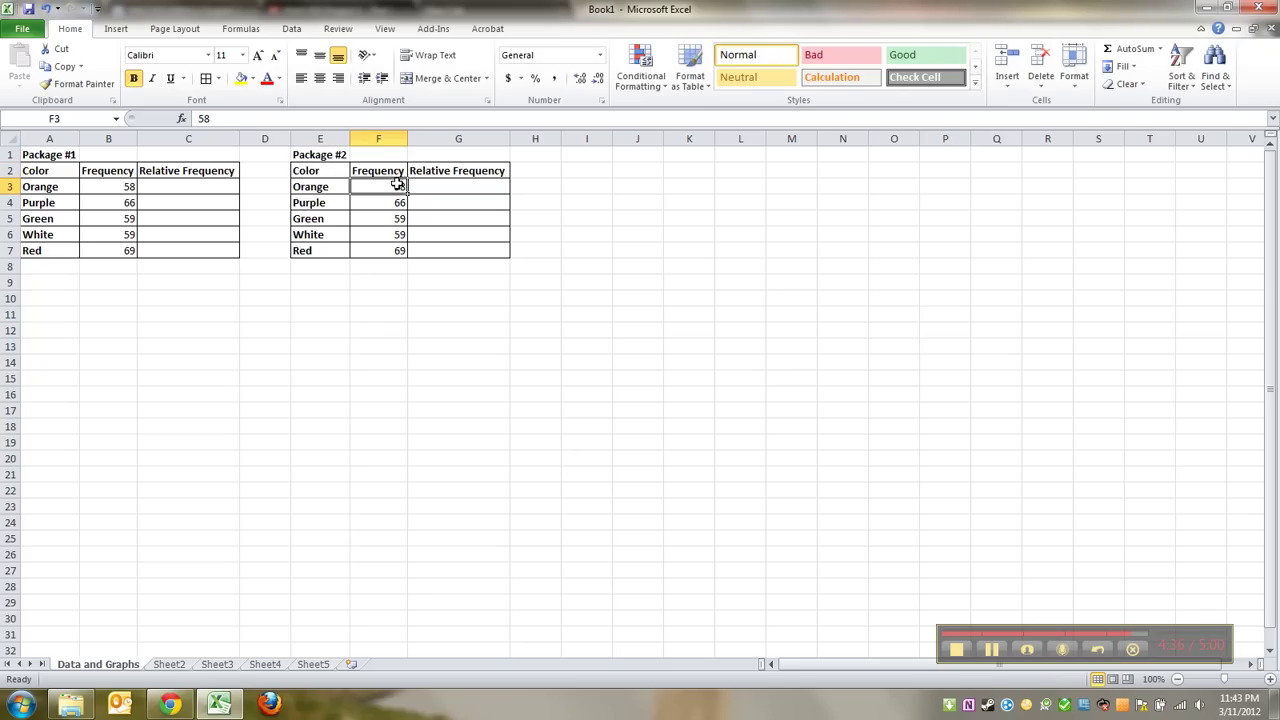
left_click(995, 651)
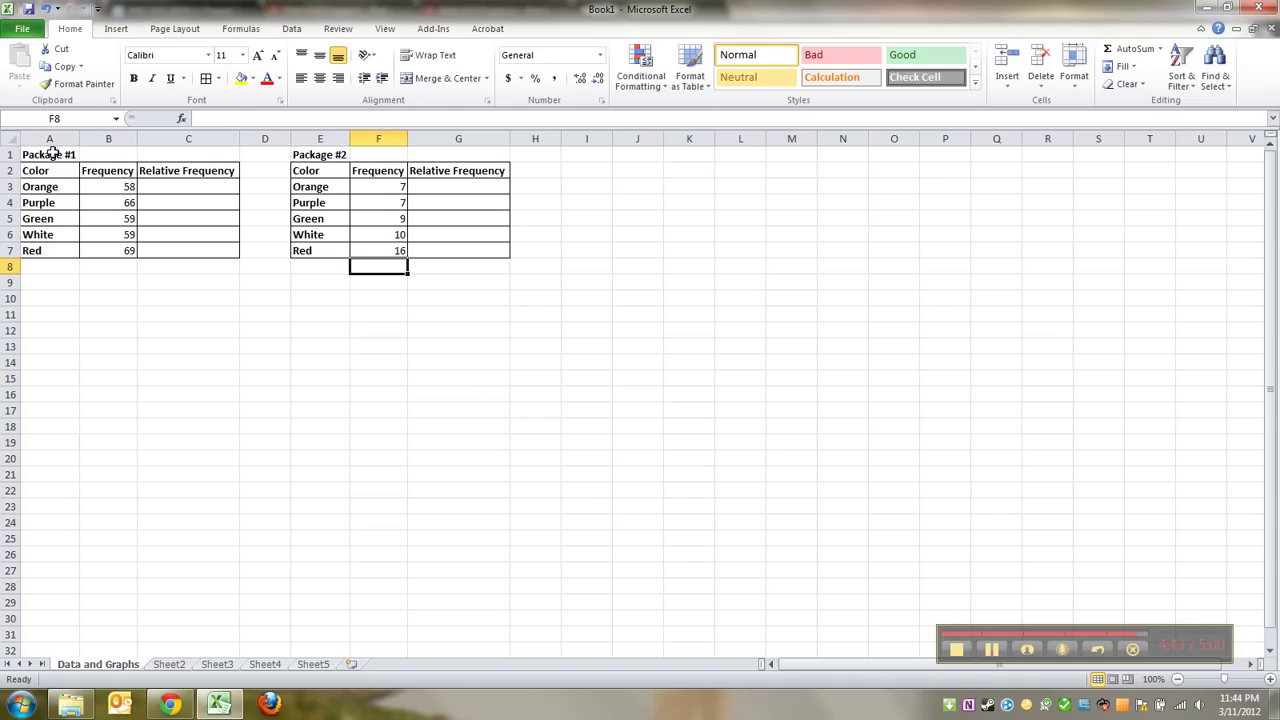
left_click_drag(52, 170, 177, 250)
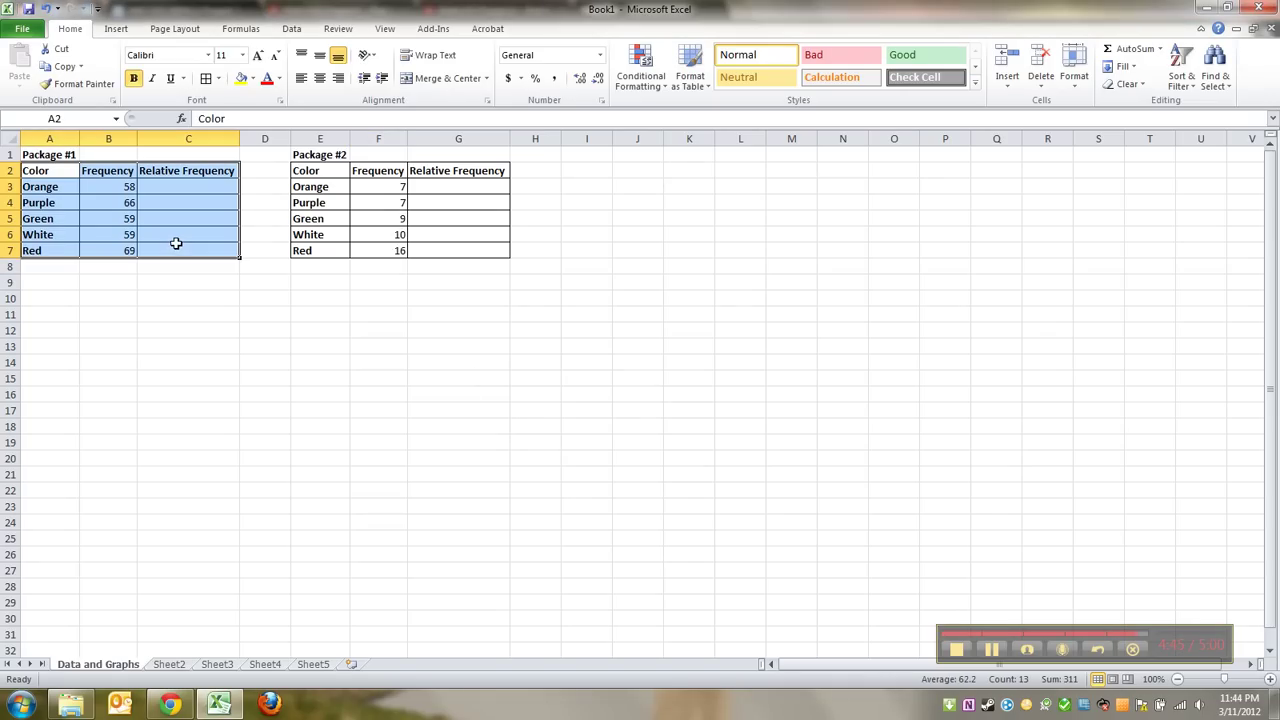
left_click(177, 171)
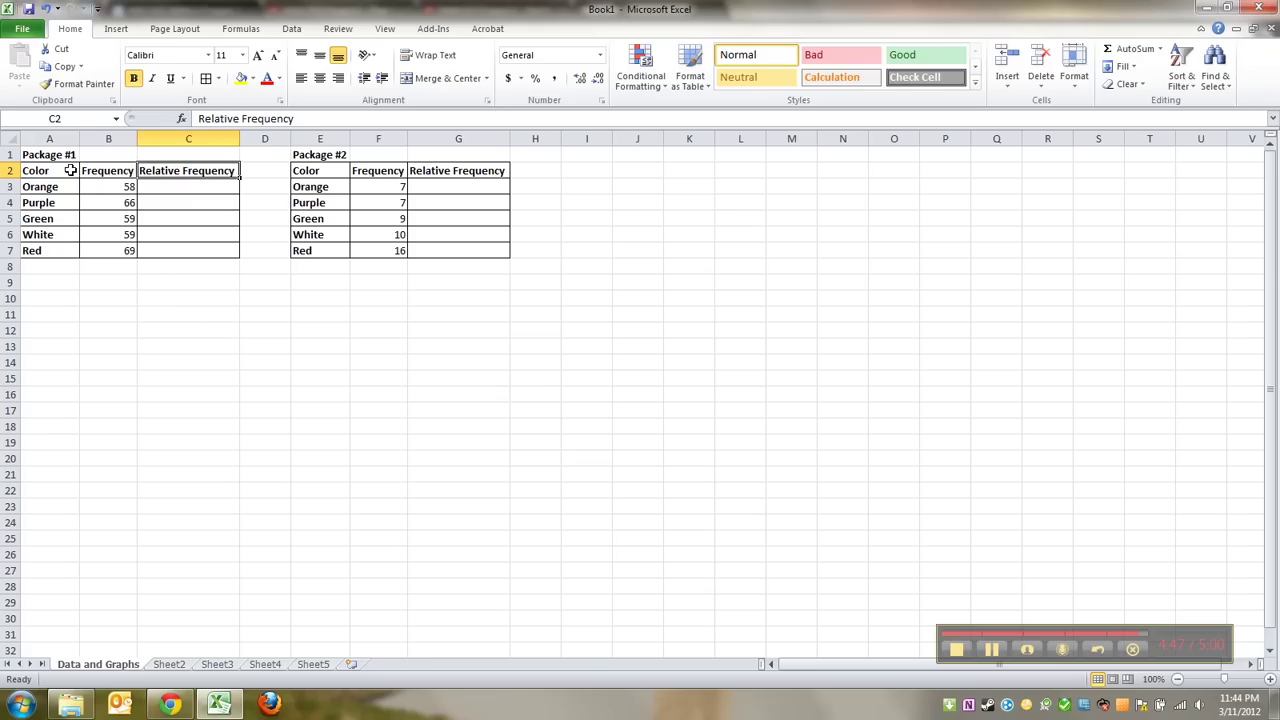
left_click_drag(52, 170, 106, 248)
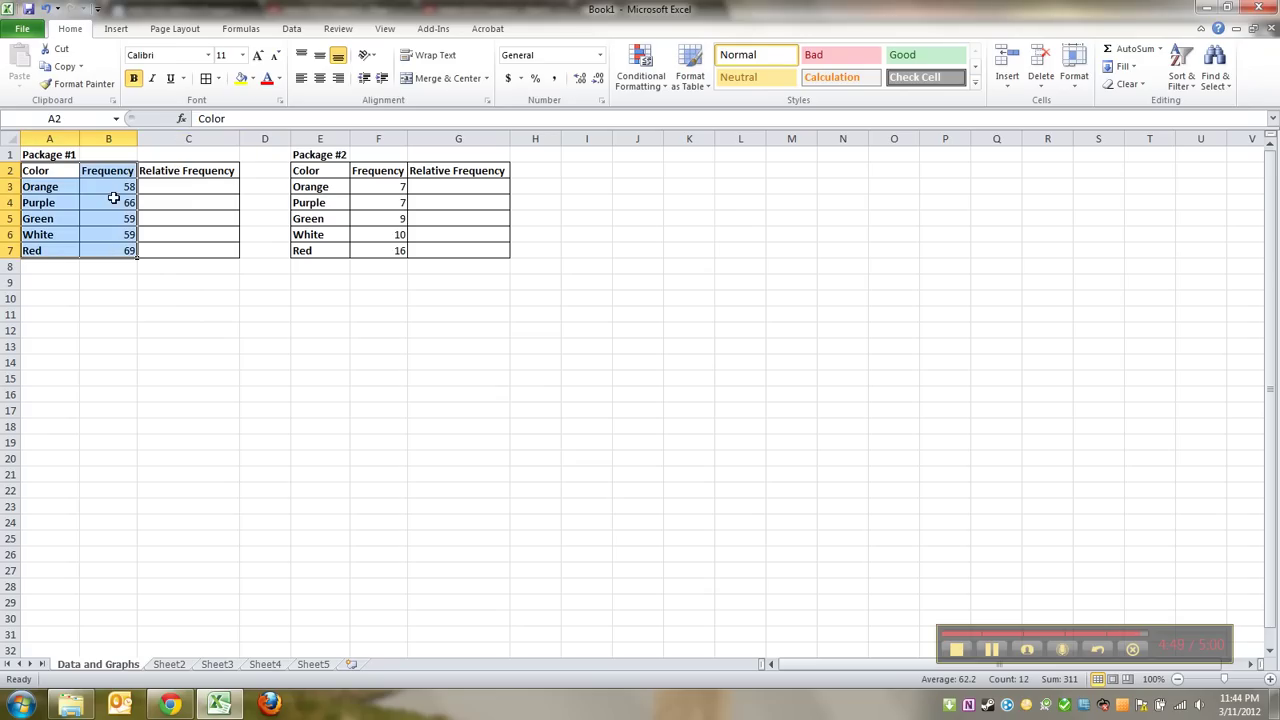
left_click_drag(113, 191, 110, 251)
left_click(374, 203)
left_click_drag(374, 203, 377, 257)
left_click(370, 233)
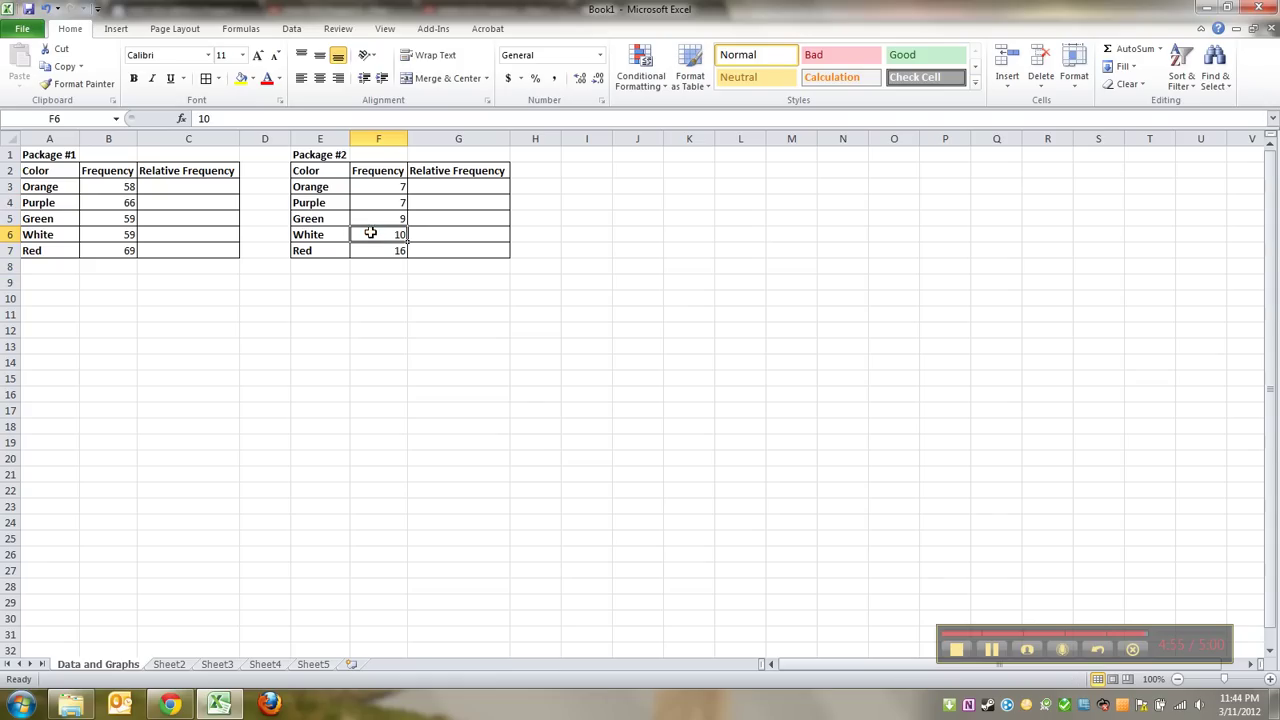